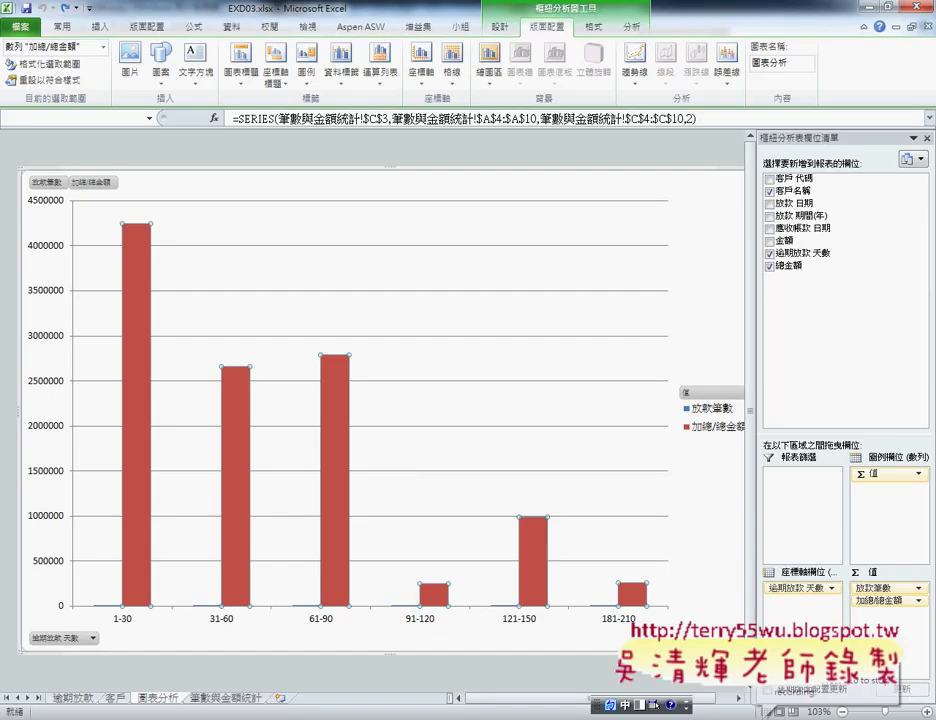
Plot the 加總/總金額 amount series on the secondary axis, adding a right-hand $ scale.
key("alt+Tab")
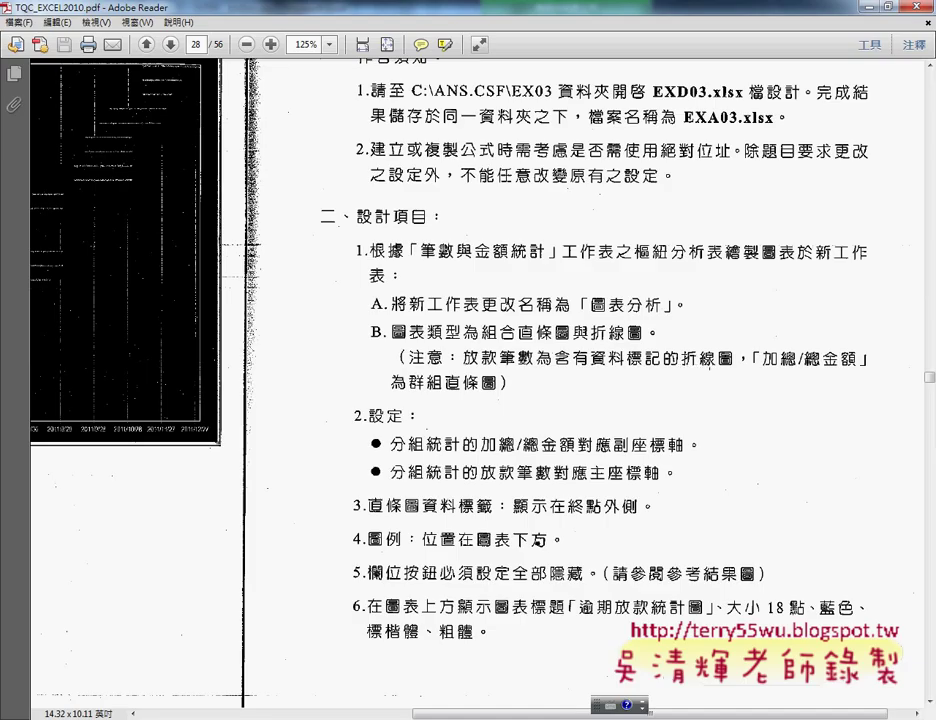
key("alt+Tab")
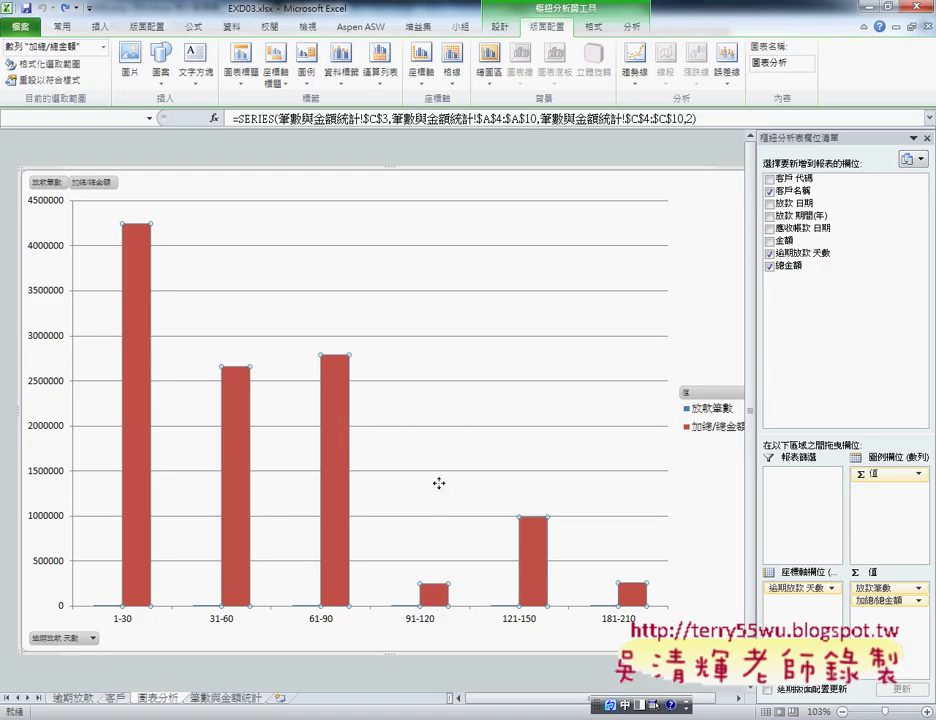
left_click(434, 480)
left_click(340, 434)
right_click(339, 381)
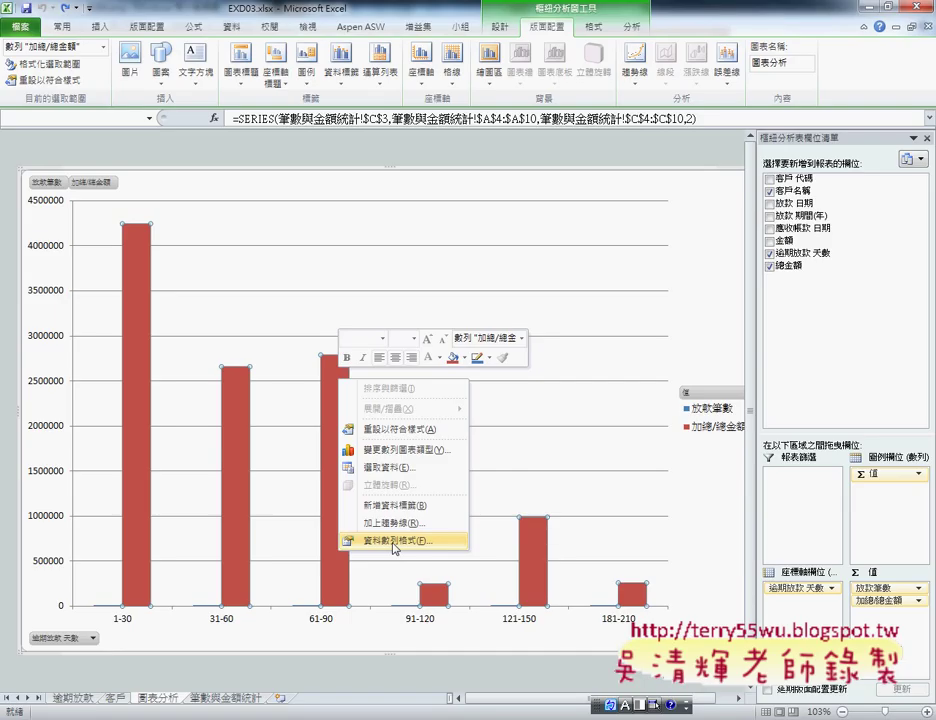
left_click(405, 545)
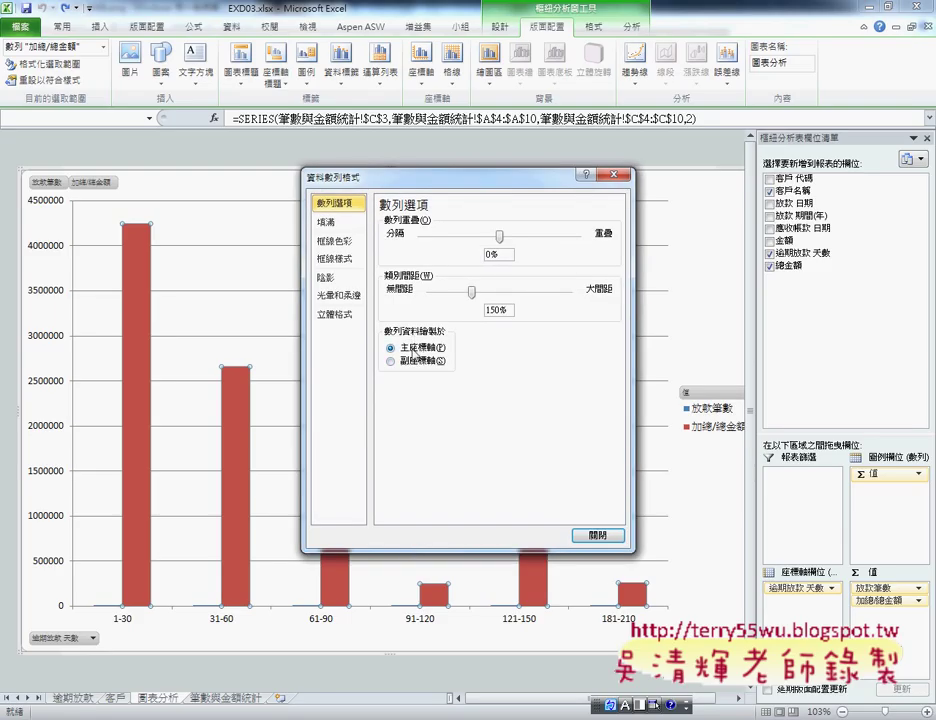
left_click(418, 367)
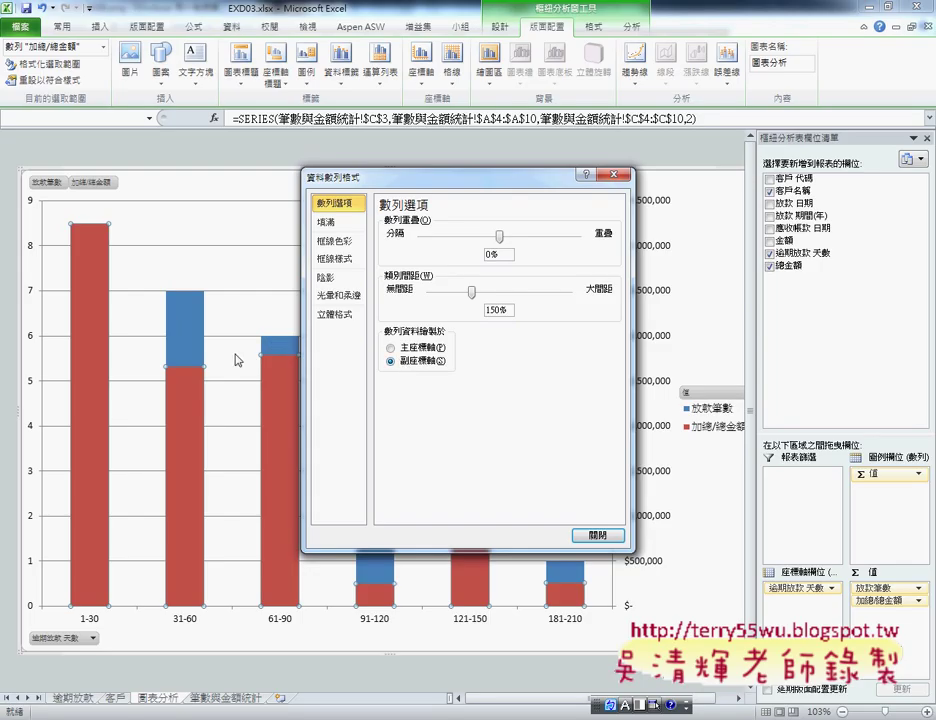
left_click(597, 535)
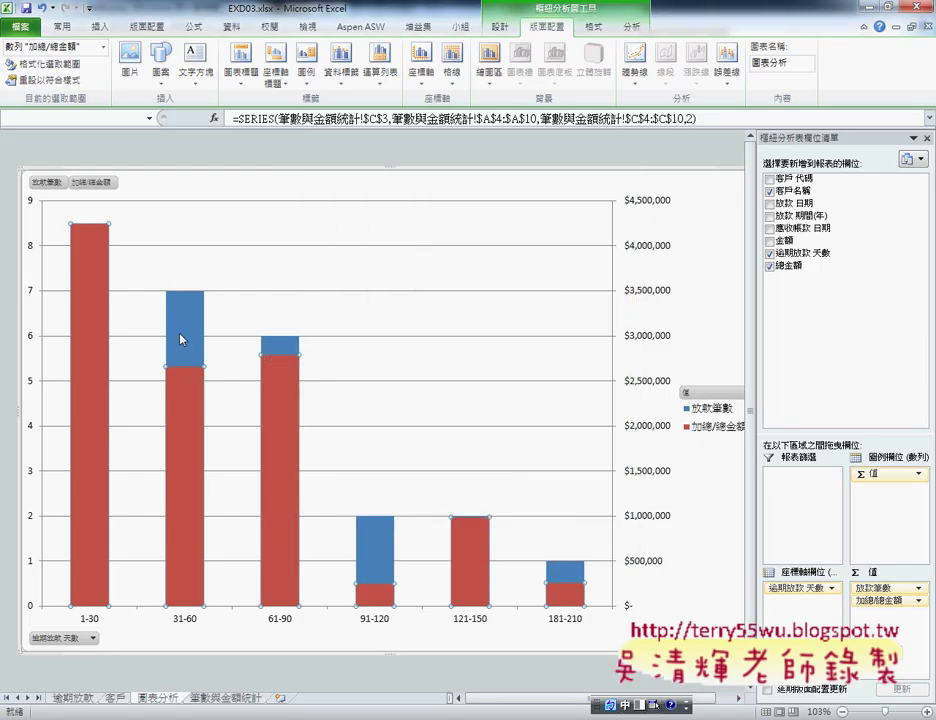
mouse_move(184, 339)
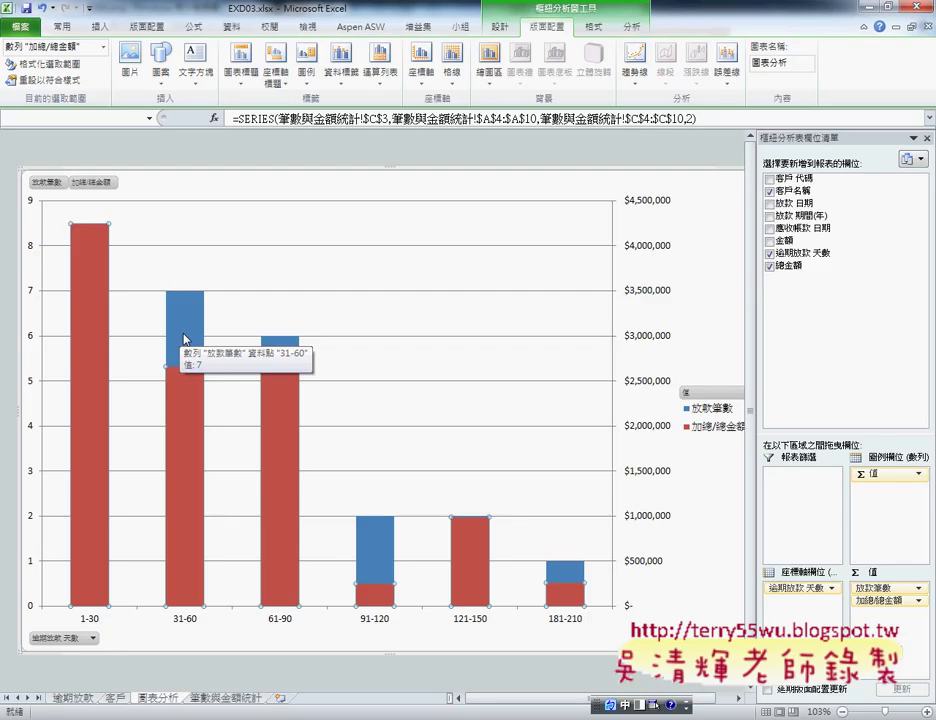
Change the 放款筆數 series chart type to Line with Markers.
left_click(186, 336)
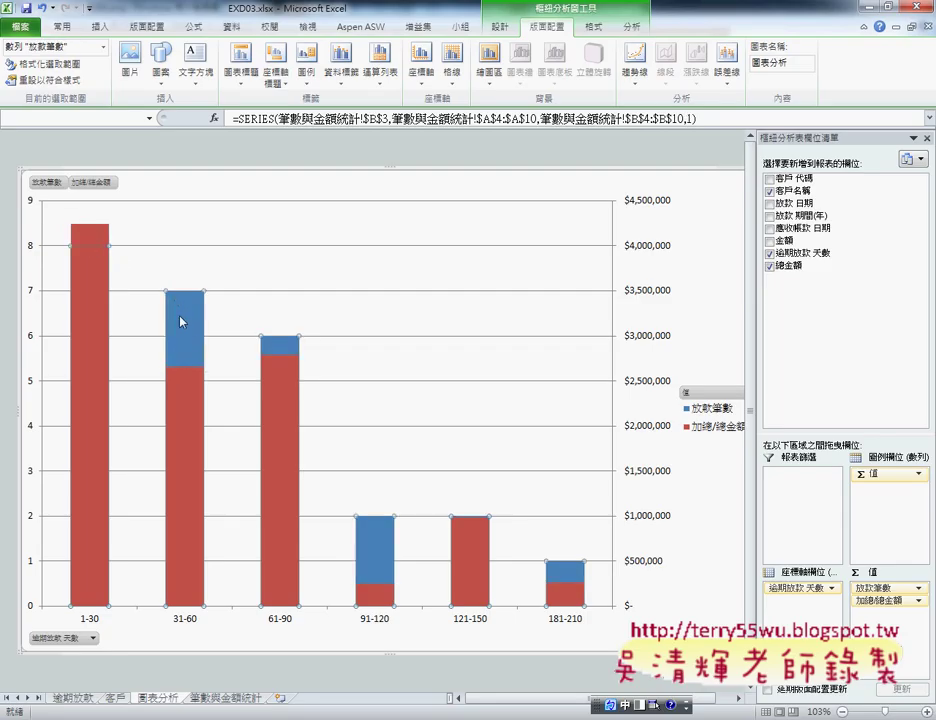
mouse_move(178, 305)
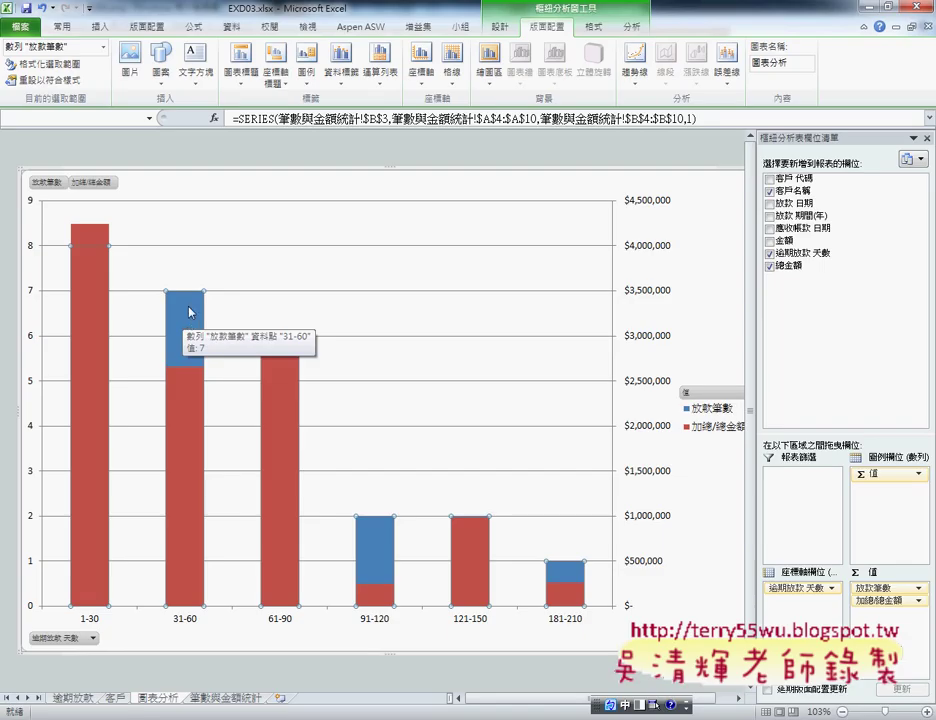
right_click(189, 312)
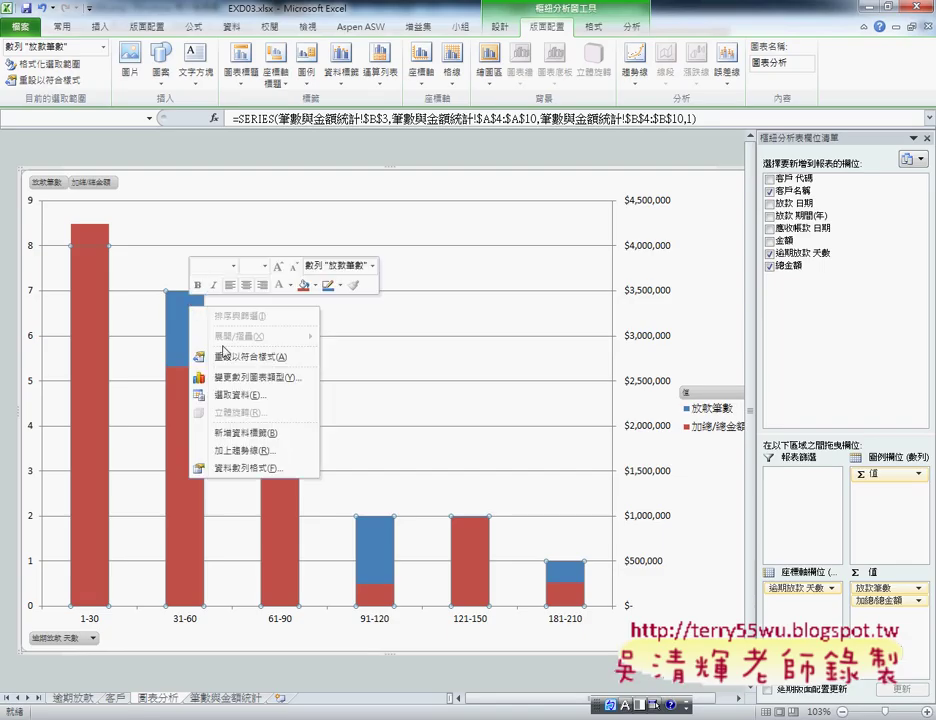
left_click(264, 384)
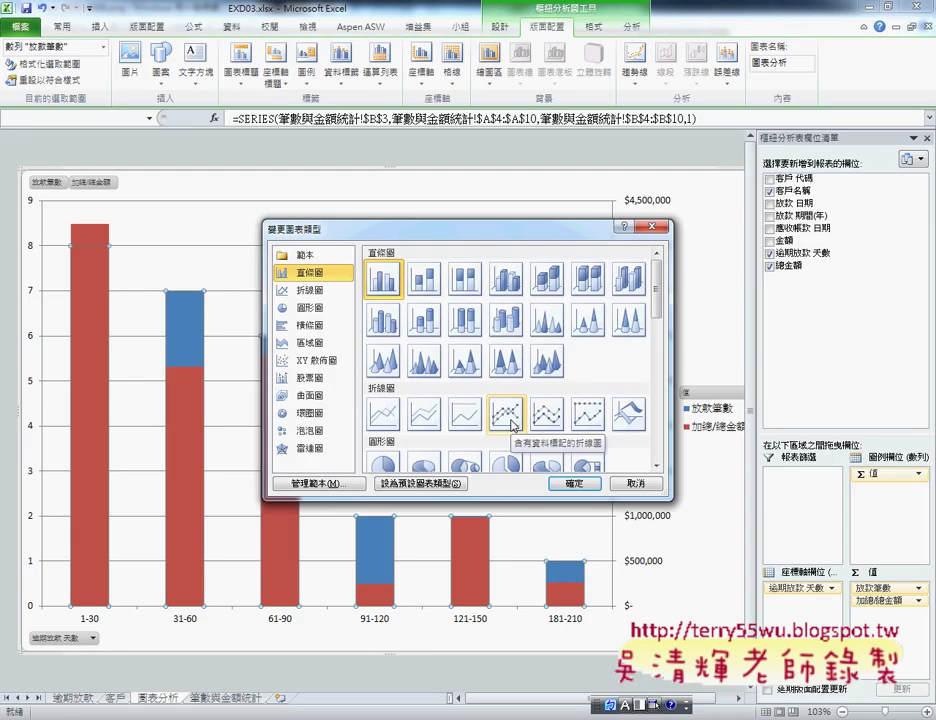
left_click(508, 413)
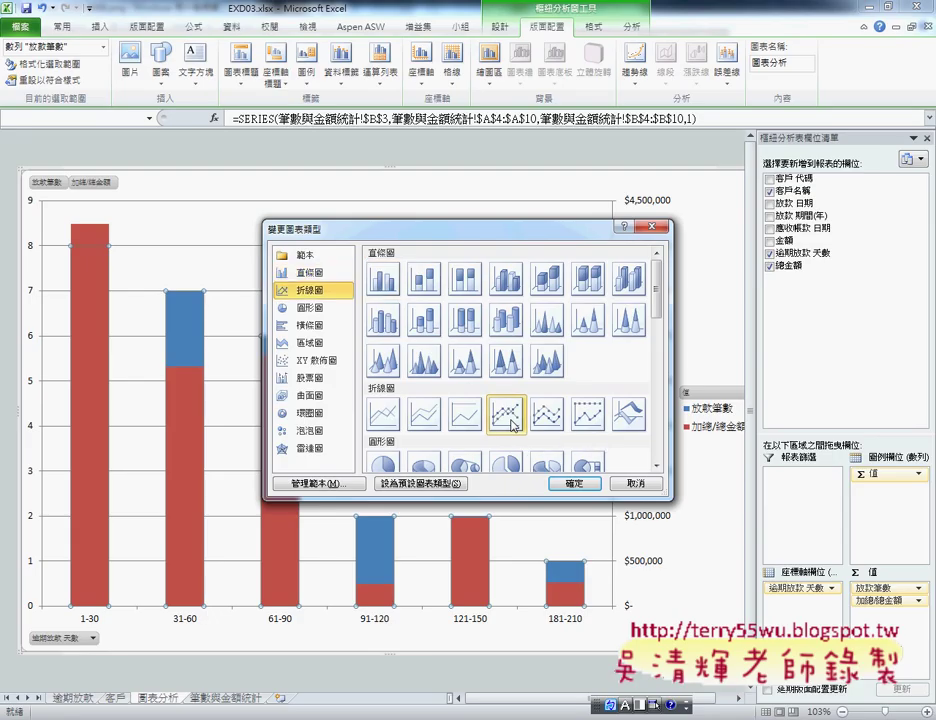
left_click(577, 484)
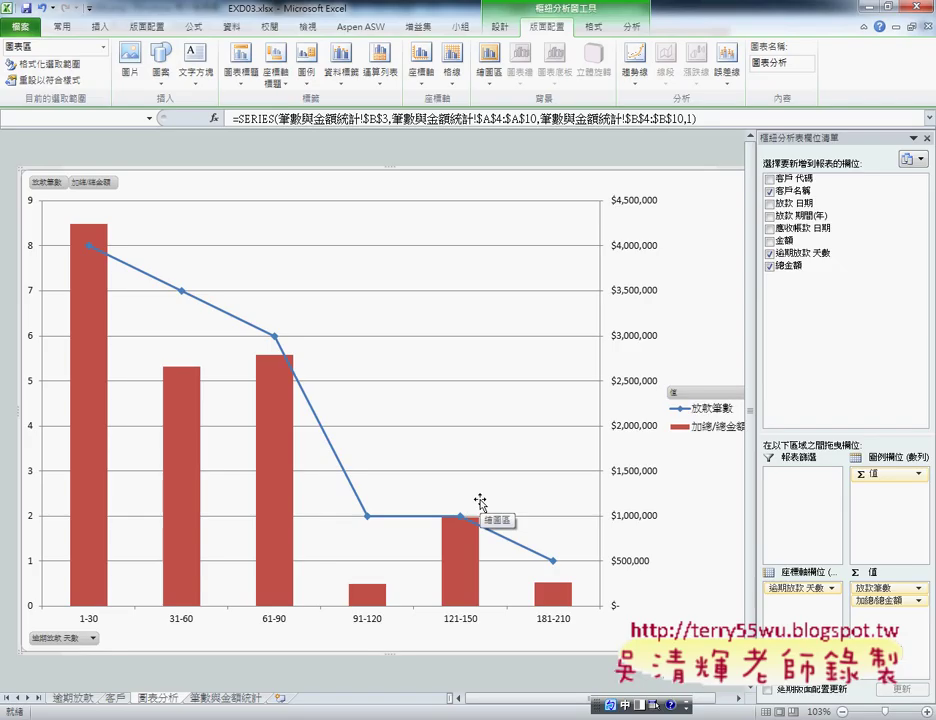
mouse_move(246, 719)
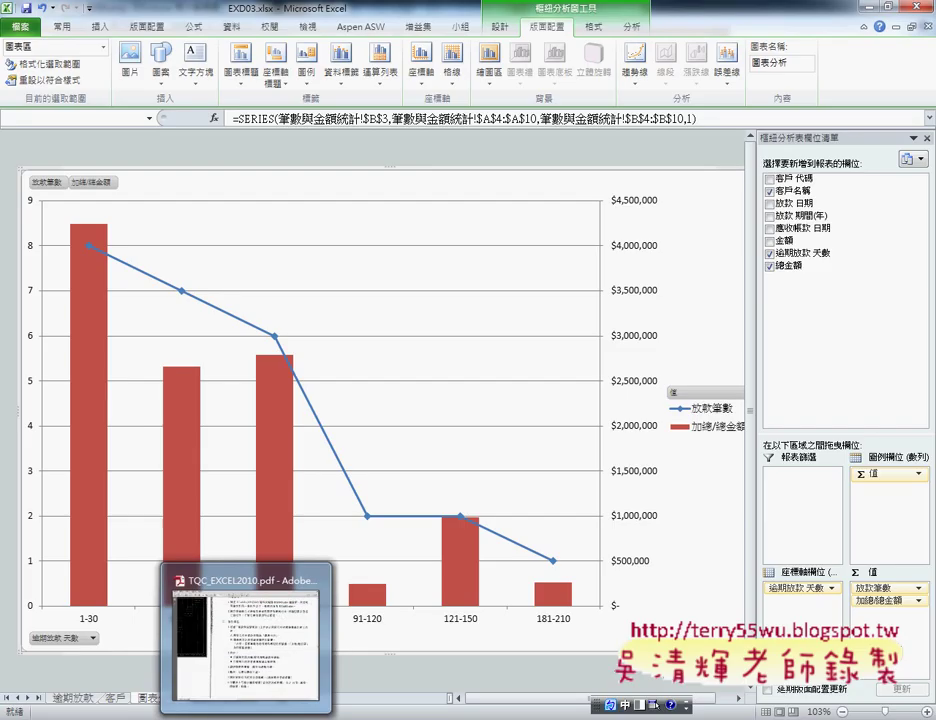
left_click(246, 645)
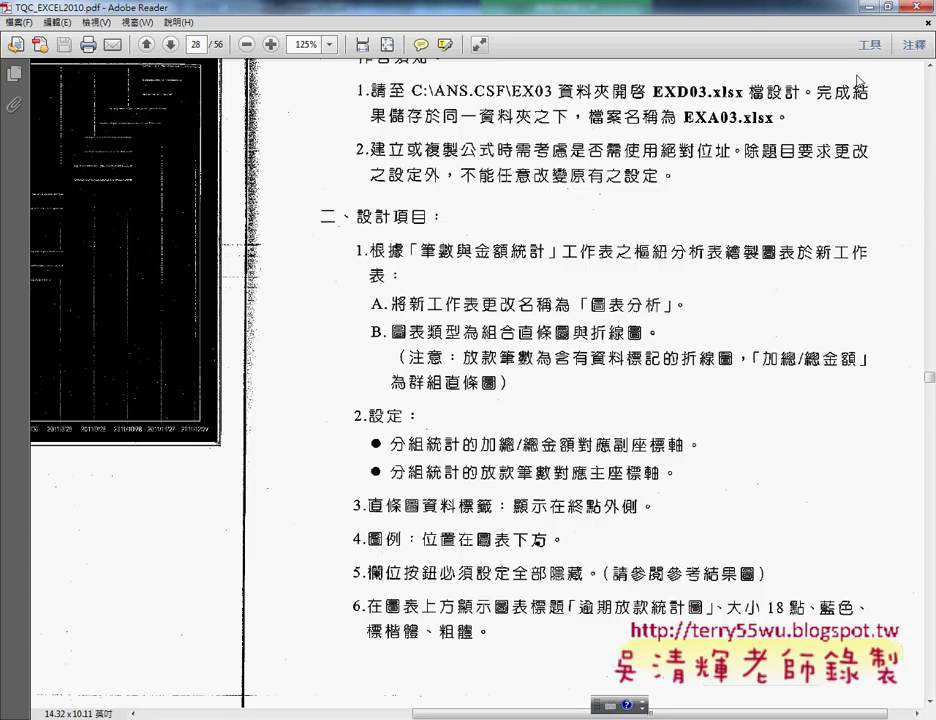
Add Outside End data labels to the 加總/總金額 columns, such as $4,246,000.
left_click(872, 7)
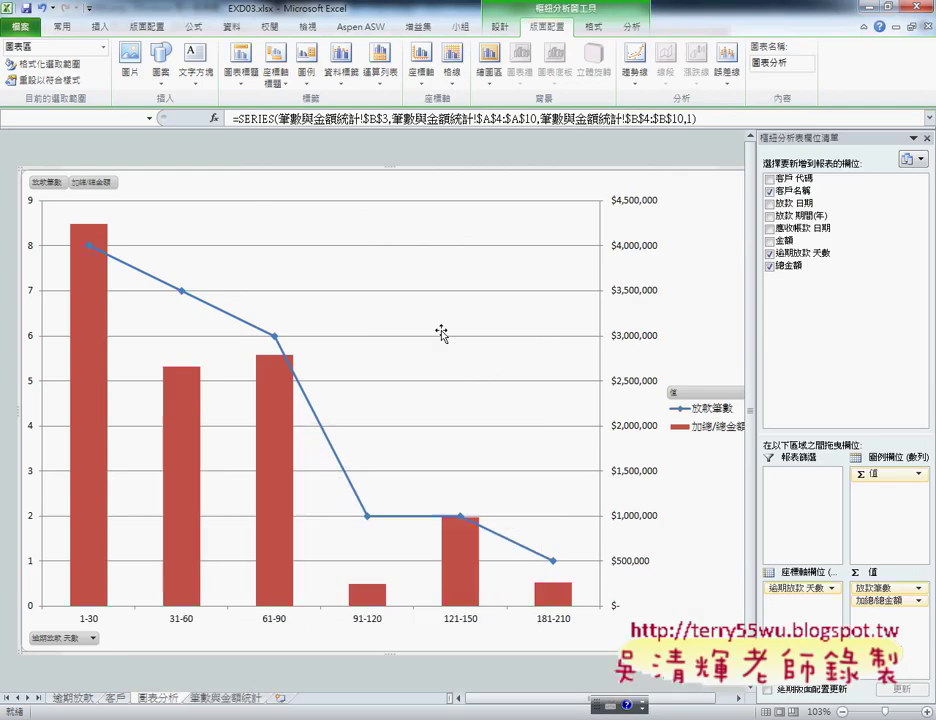
mouse_move(185, 371)
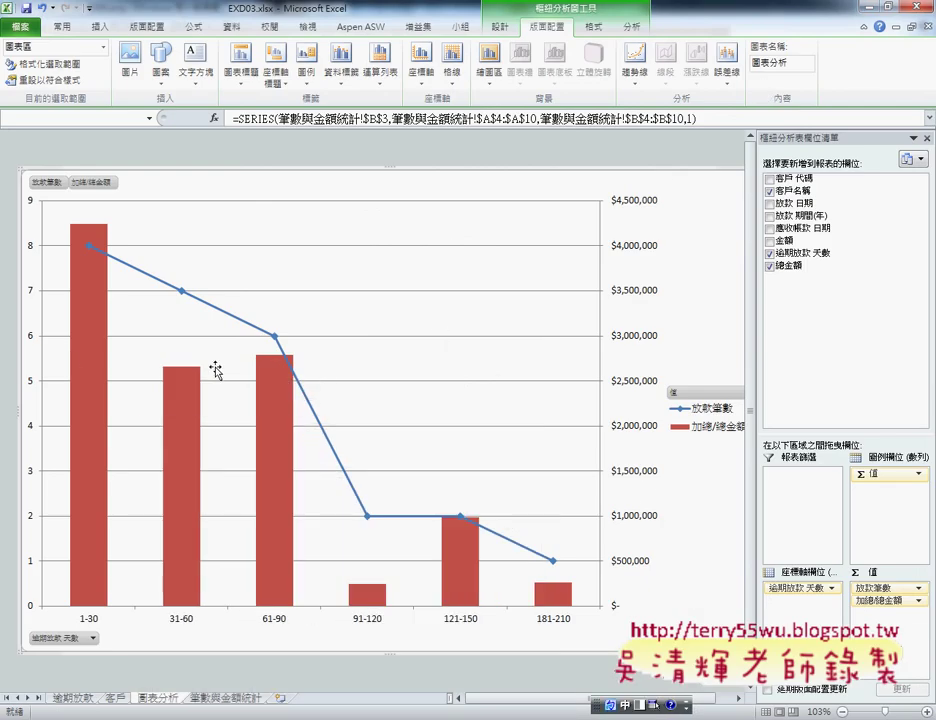
left_click(281, 396)
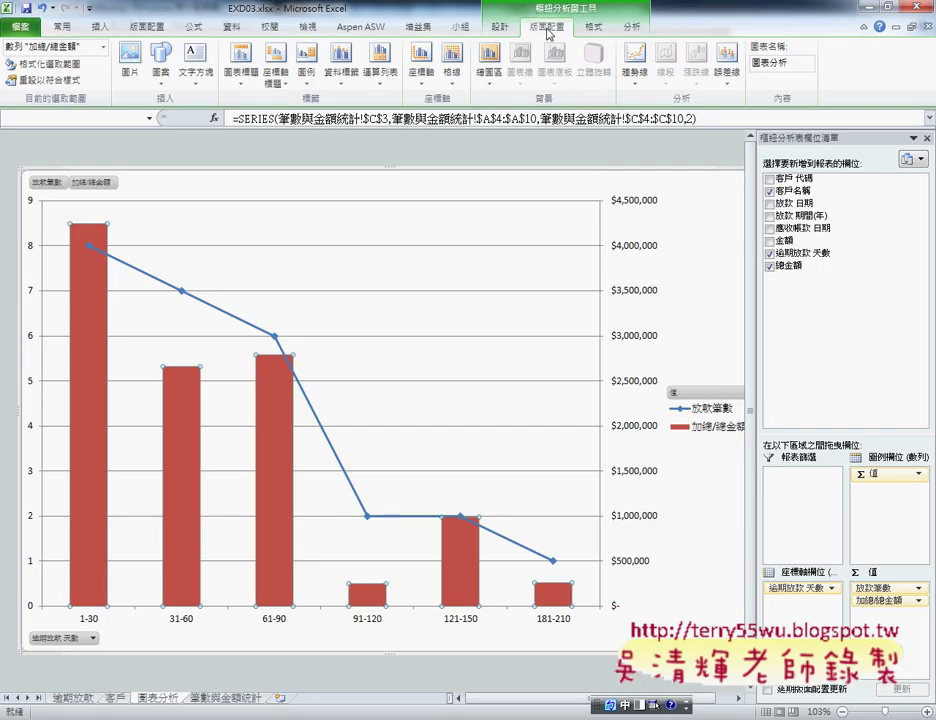
left_click(349, 93)
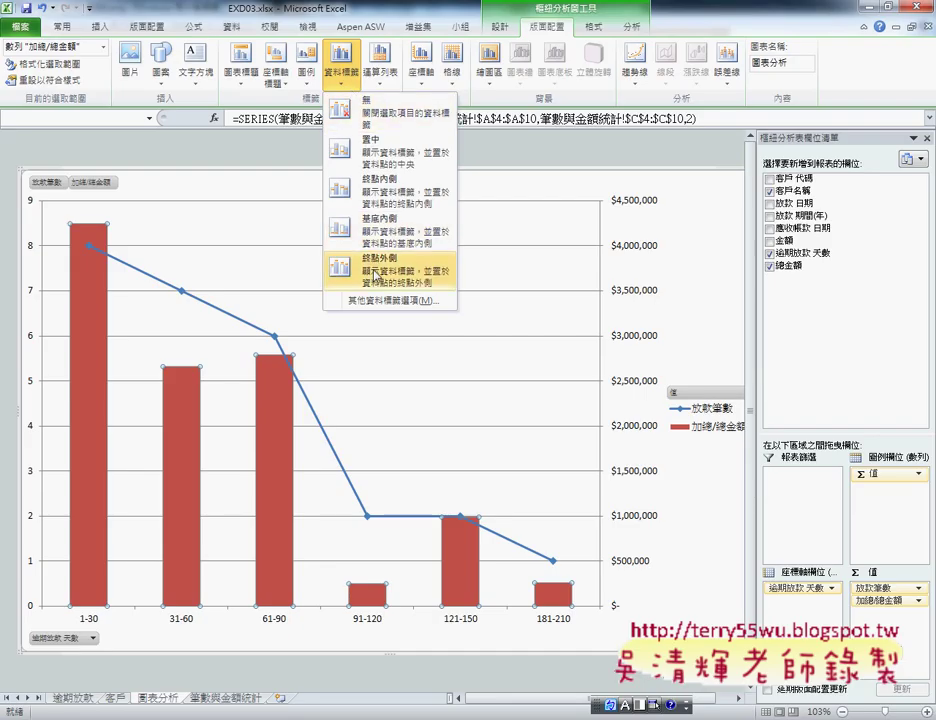
left_click(374, 275)
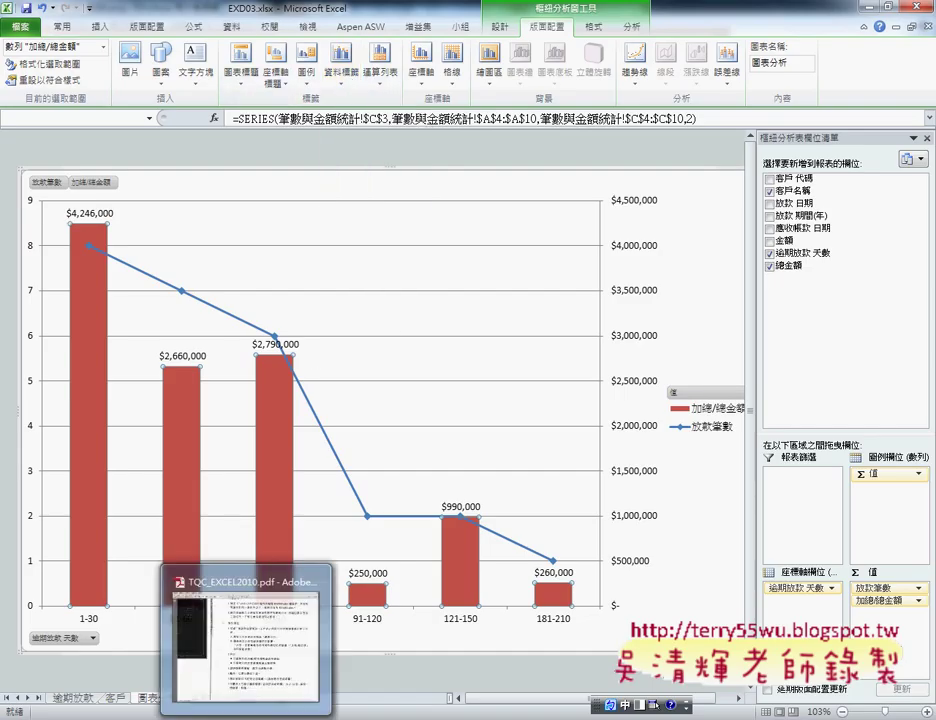
left_click(240, 650)
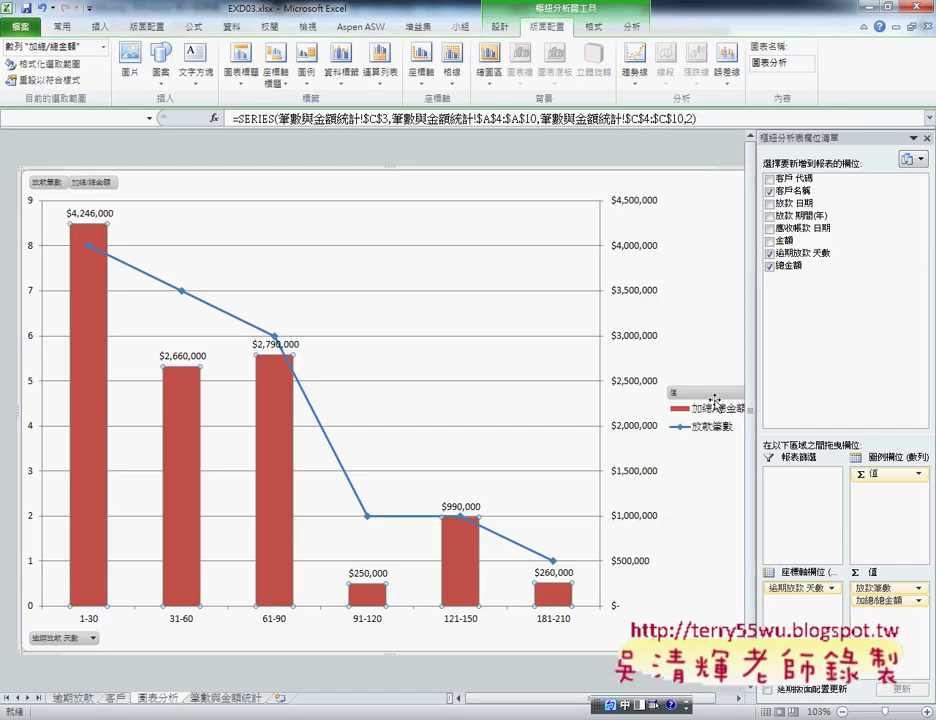
Close the PivotTable Field List and move the chart legend to the bottom.
left_click(913, 138)
left_click(825, 420)
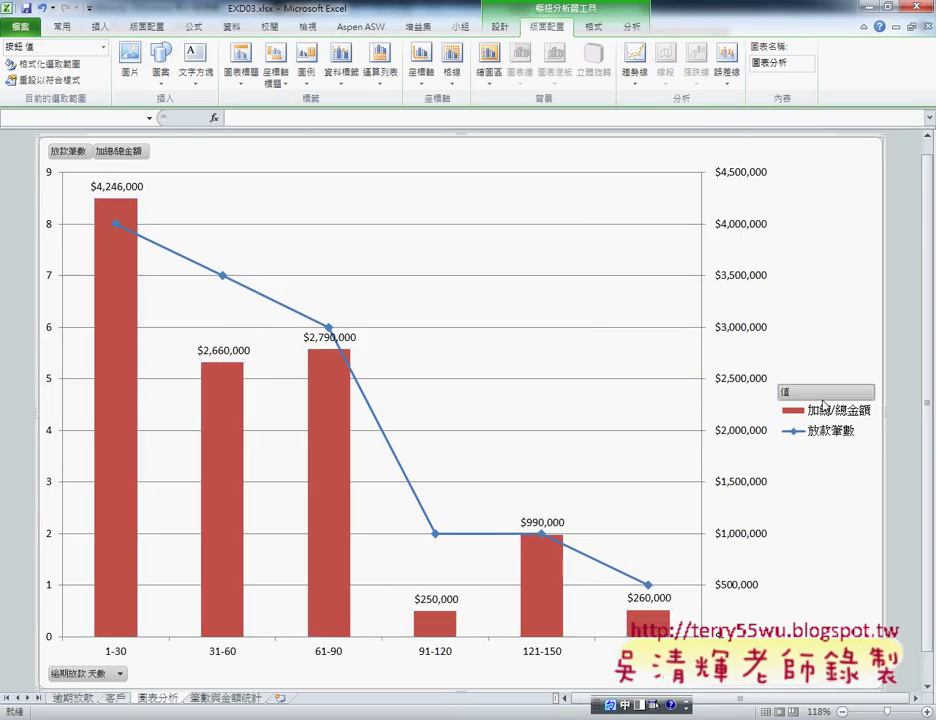
left_click(825, 420)
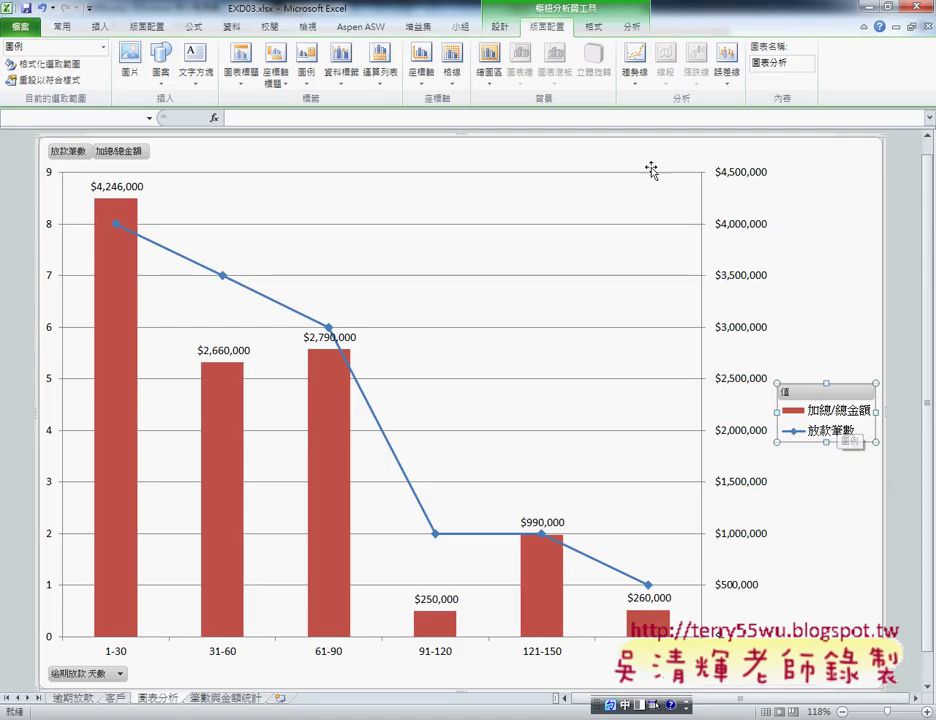
left_click(304, 90)
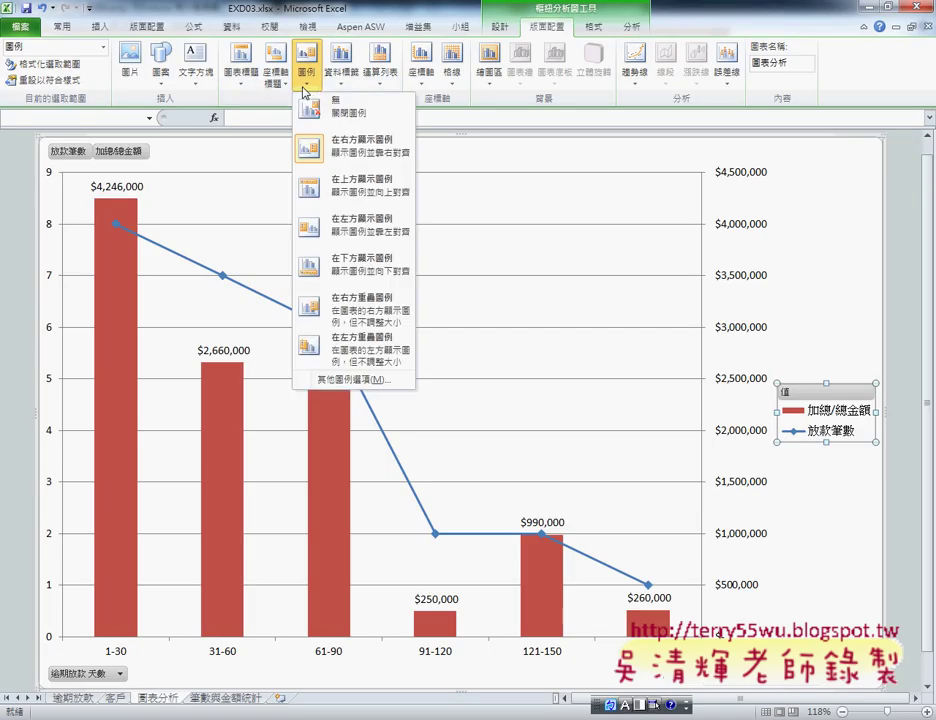
left_click(322, 282)
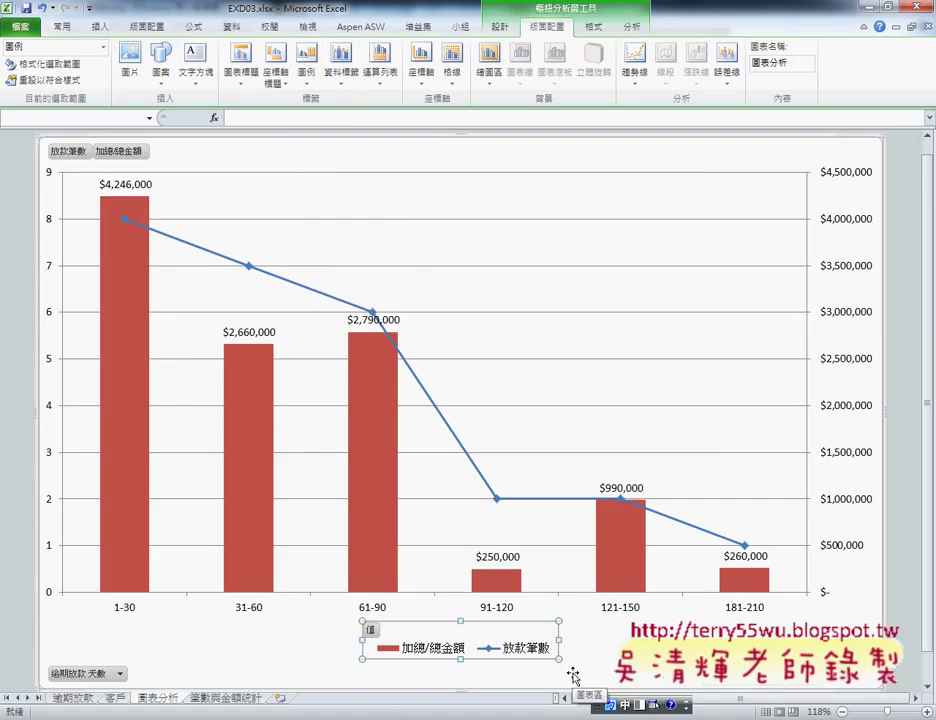
key("alt+Tab")
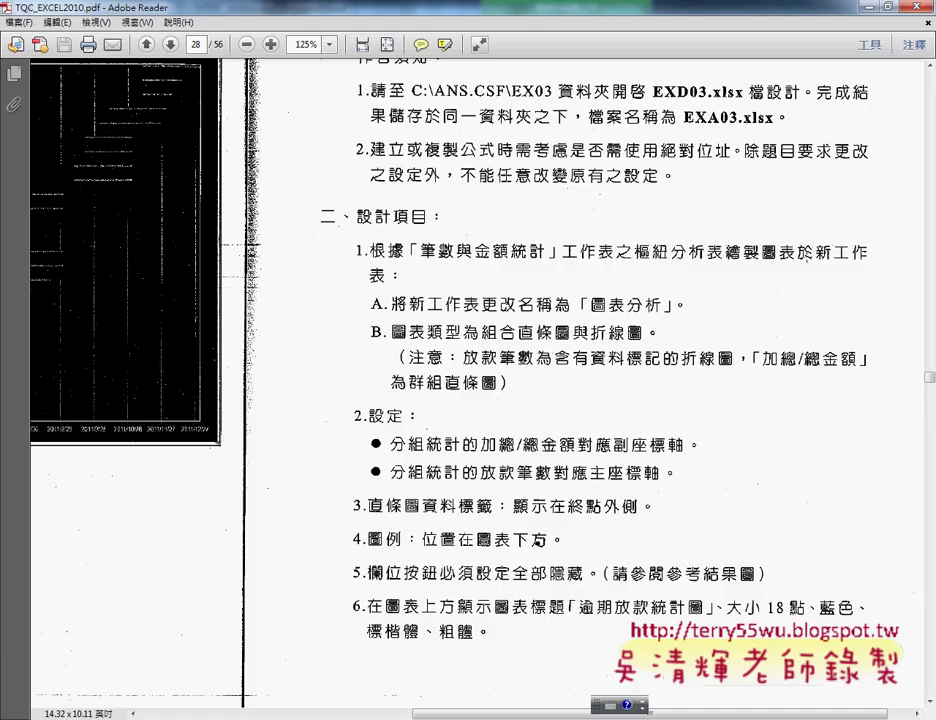
Hide all pivot field buttons on the chart using the 值 button's menu.
left_click(868, 9)
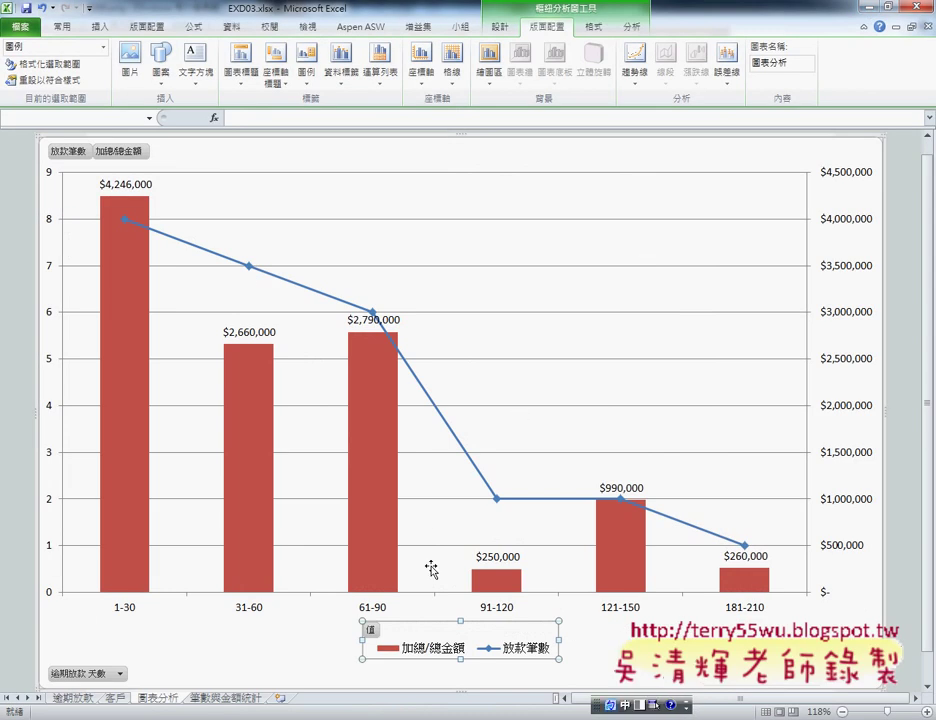
left_click(374, 633)
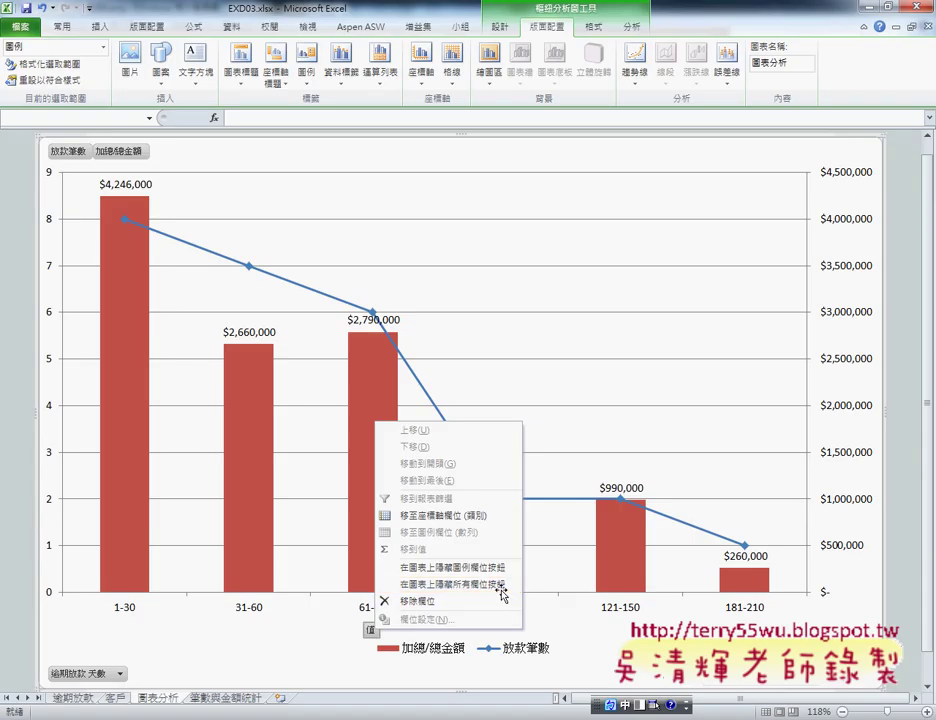
left_click(503, 584)
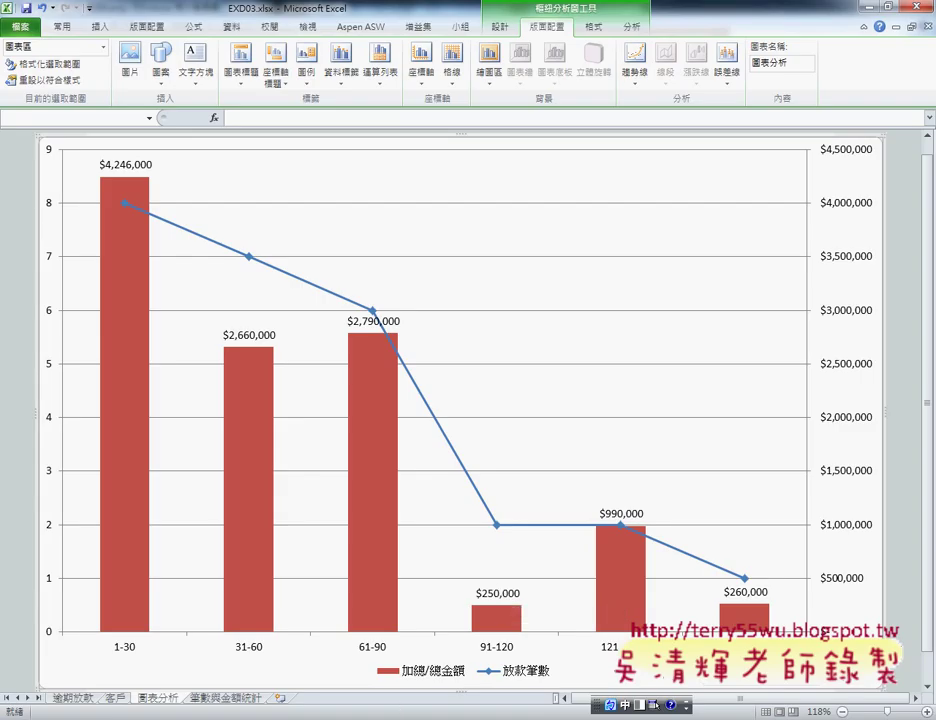
Review the chart requirements in the exam PDF, then return to the Excel chart's title options.
key("alt+Tab")
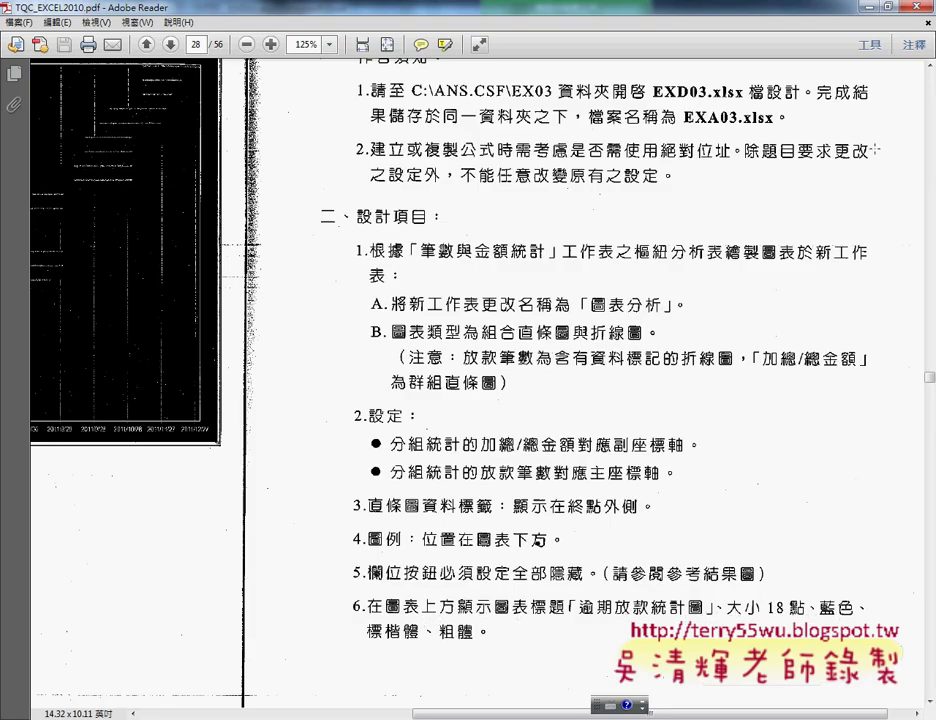
left_click(871, 7)
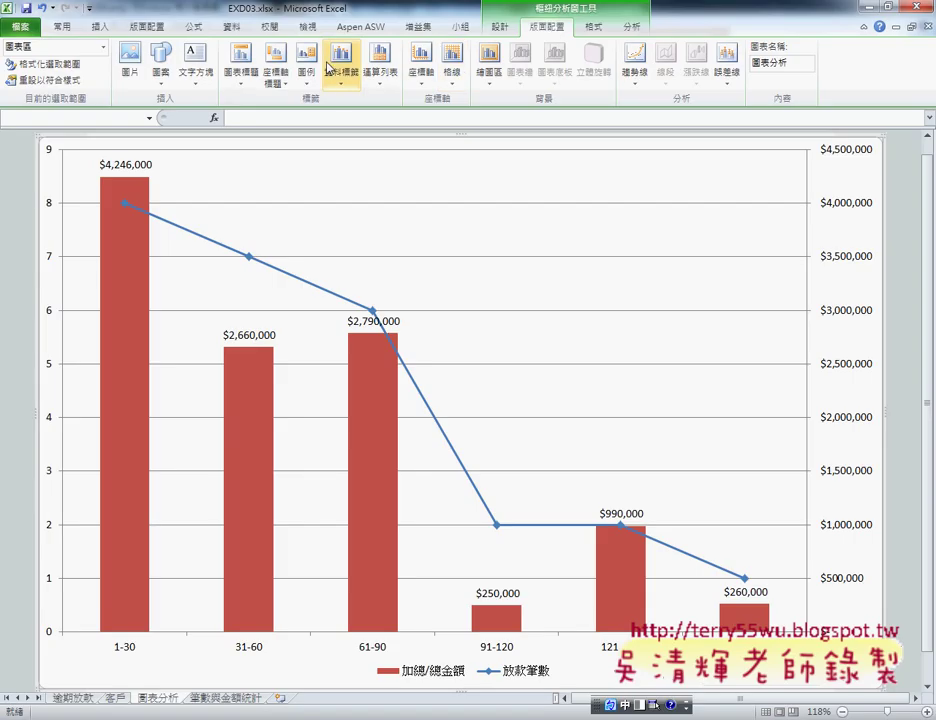
left_click(243, 82)
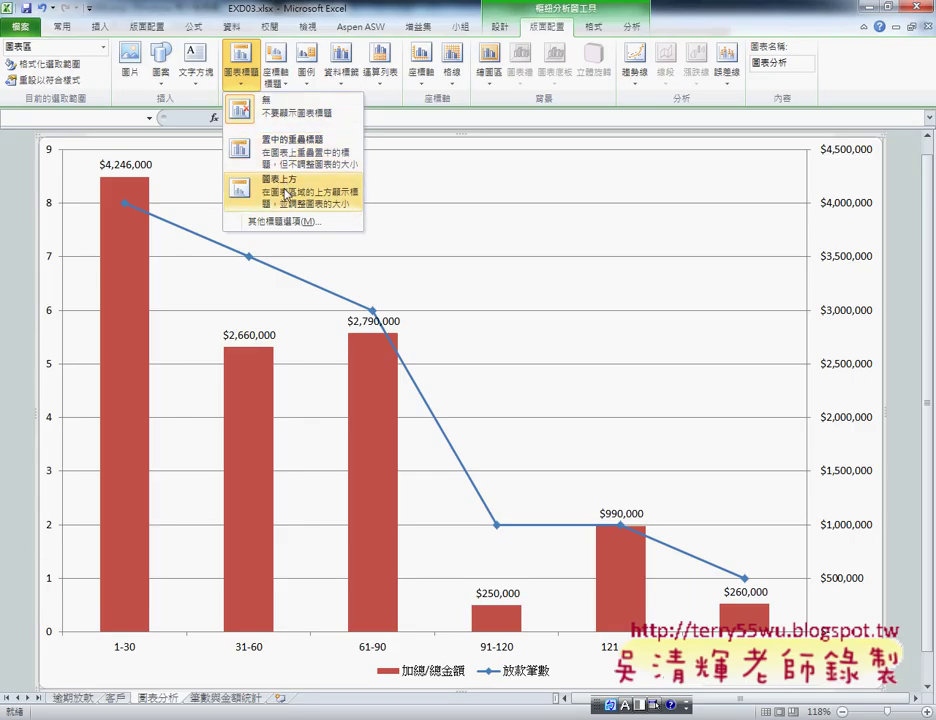
Add a title above the chart and replace the placeholder with 逾期放款統計圖.
left_click(288, 192)
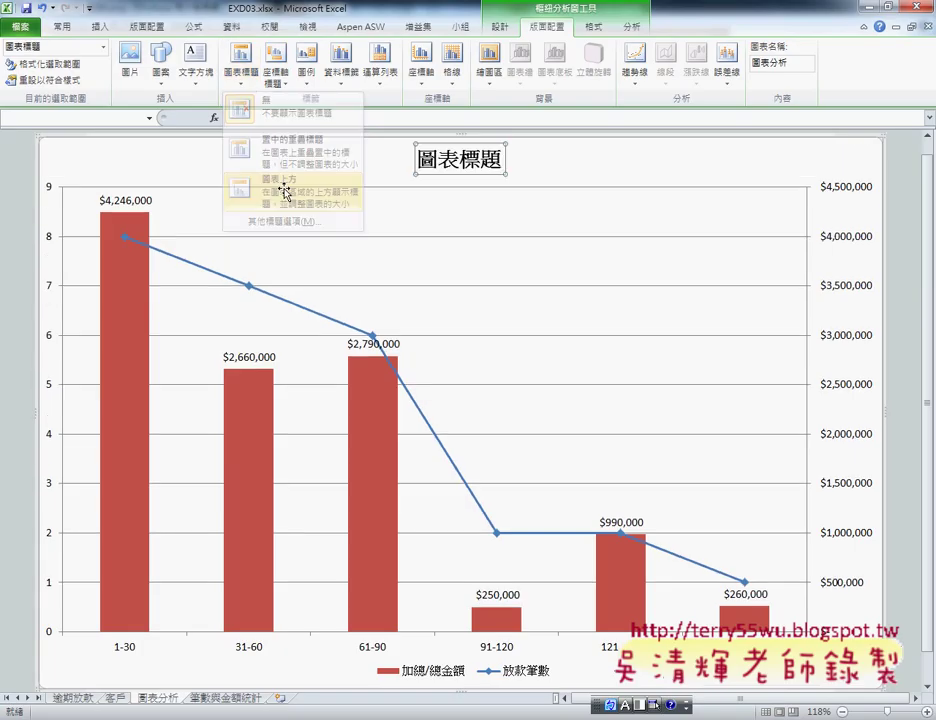
triple_click(460, 158)
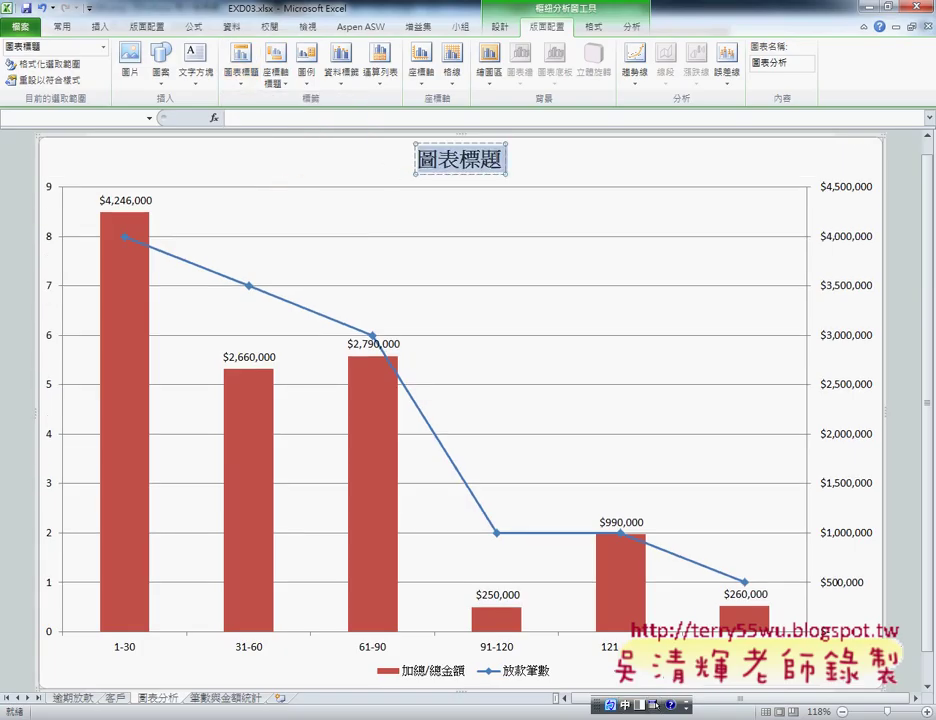
key("alt+Tab")
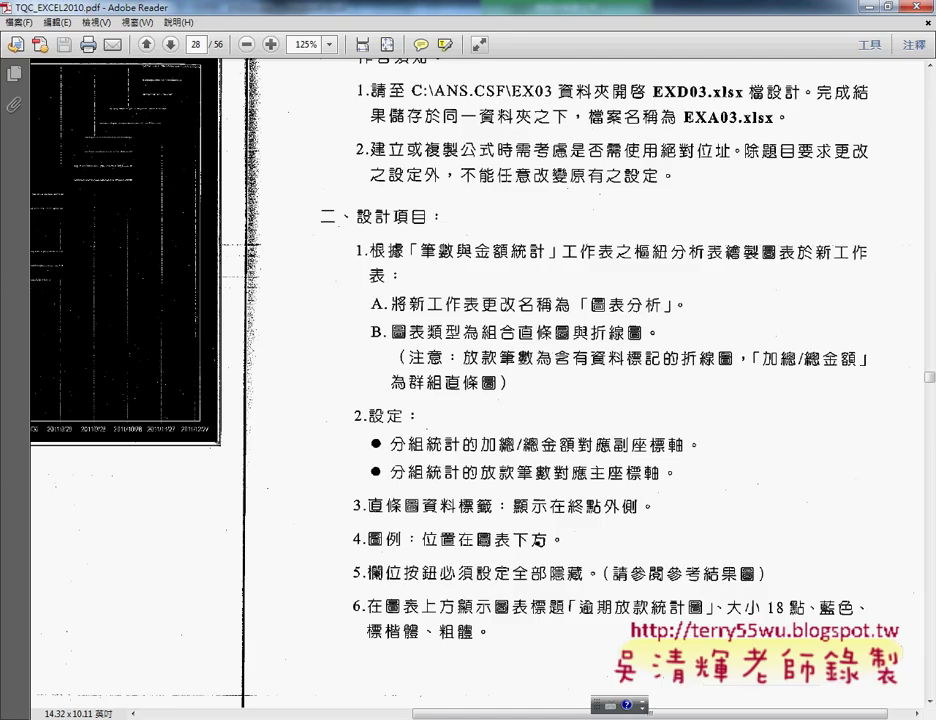
key("alt+Tab")
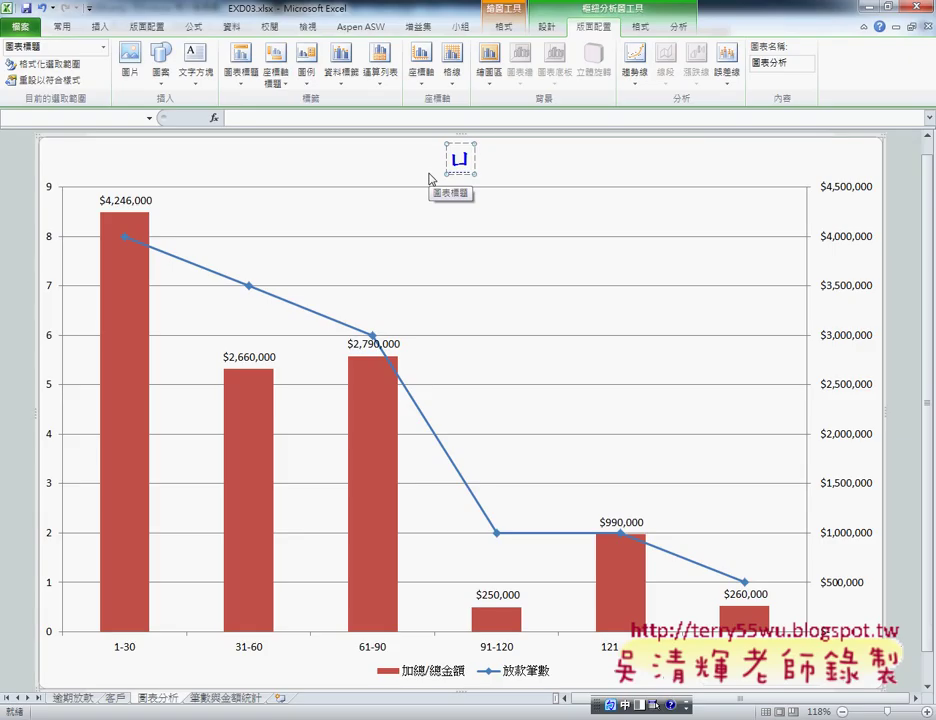
type("於ㄑ")
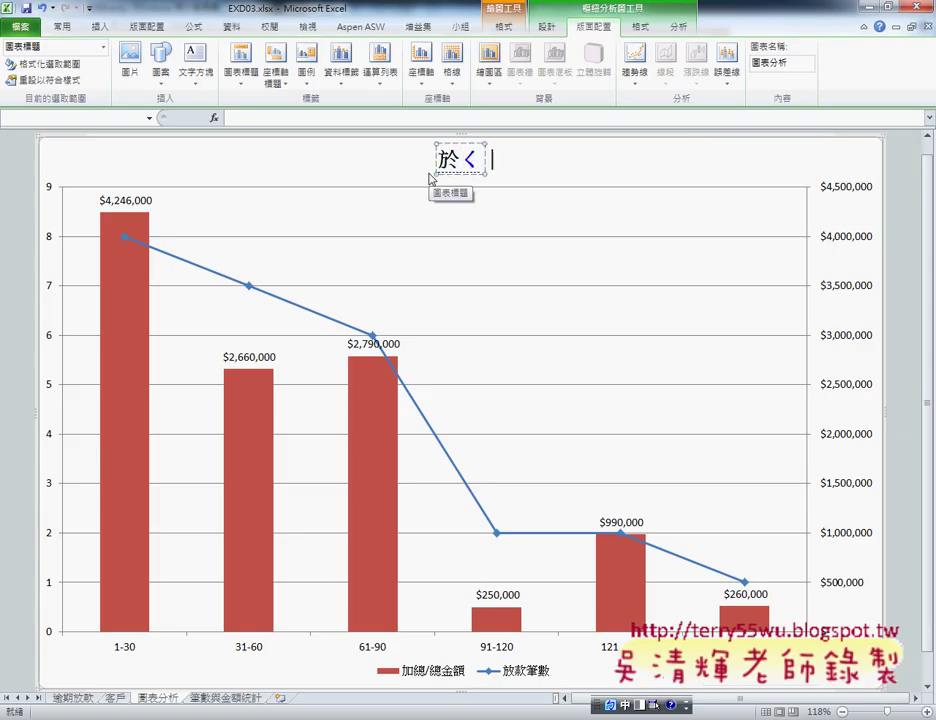
type("期放款")
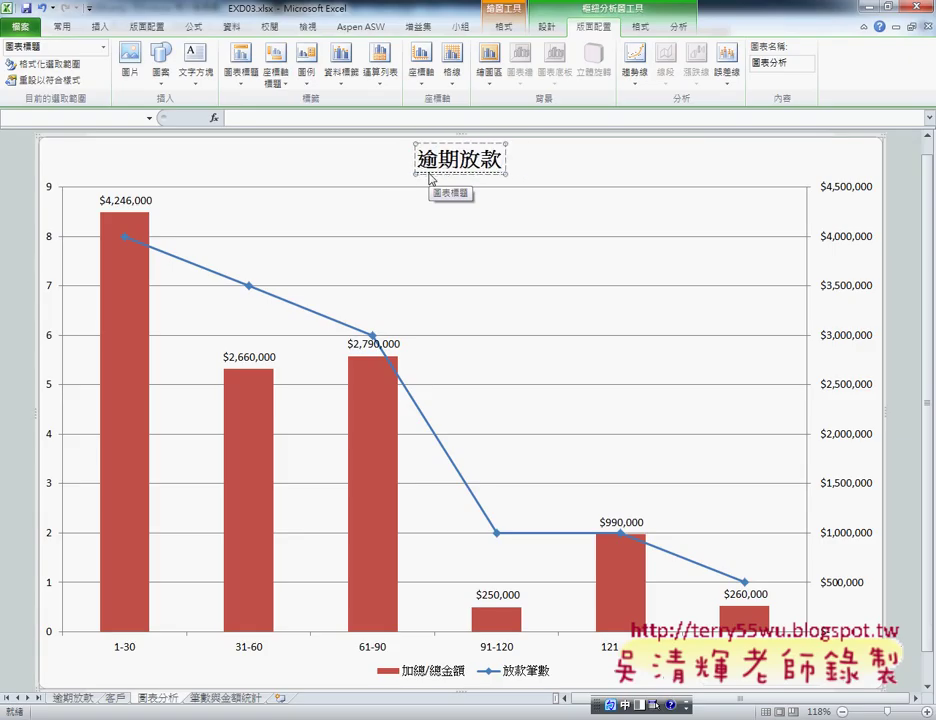
type("統計ㄊ圖")
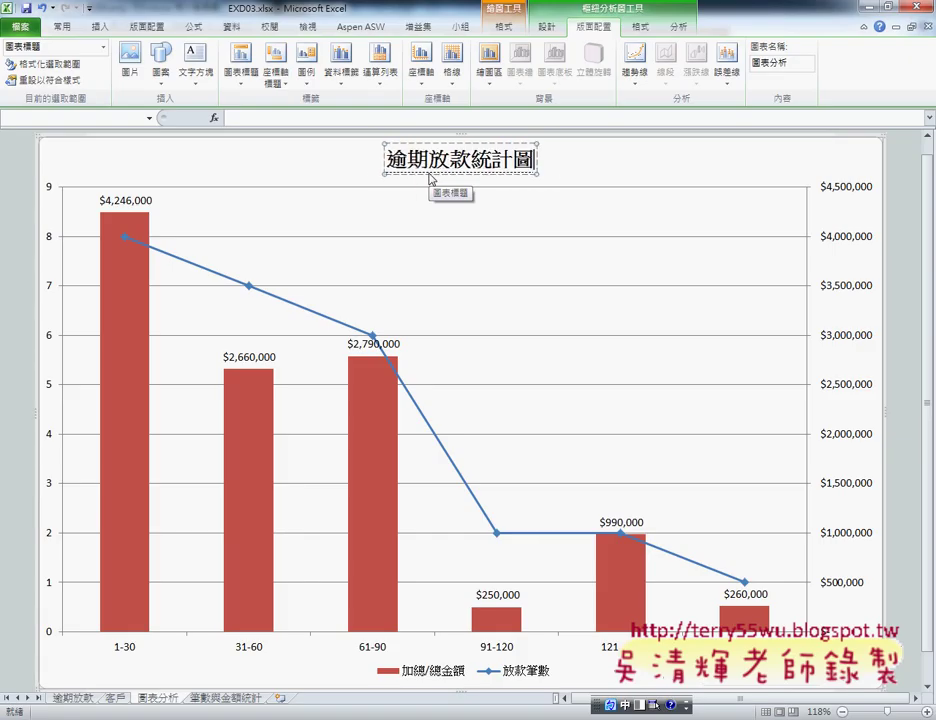
key("ctrl+a")
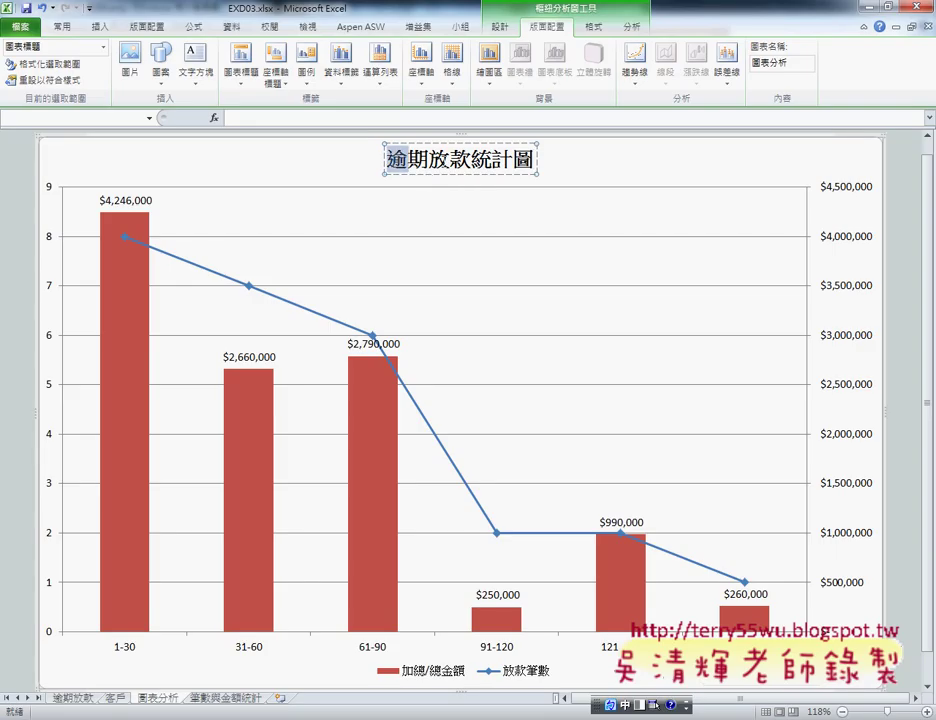
Set the chart title font to 標楷體.
left_click(62, 28)
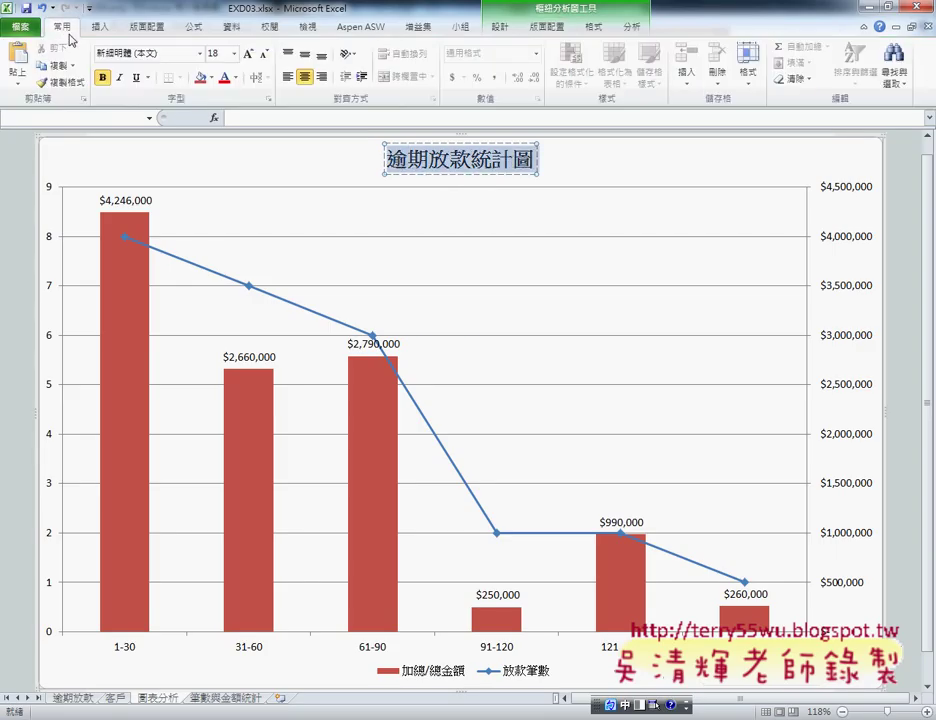
left_click(201, 54)
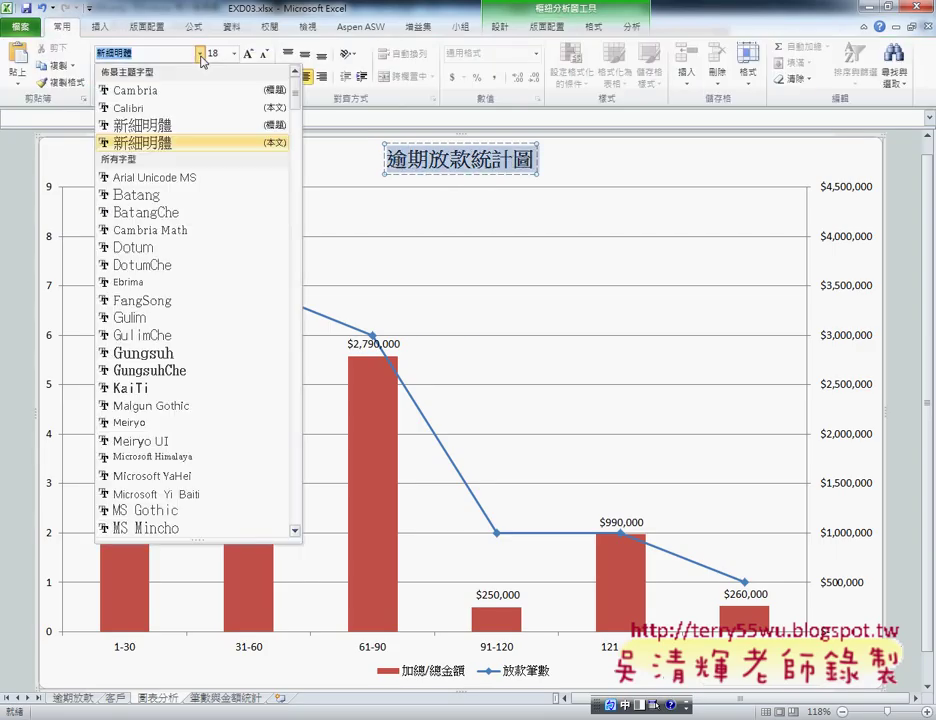
scroll(288, 110, "down", 5)
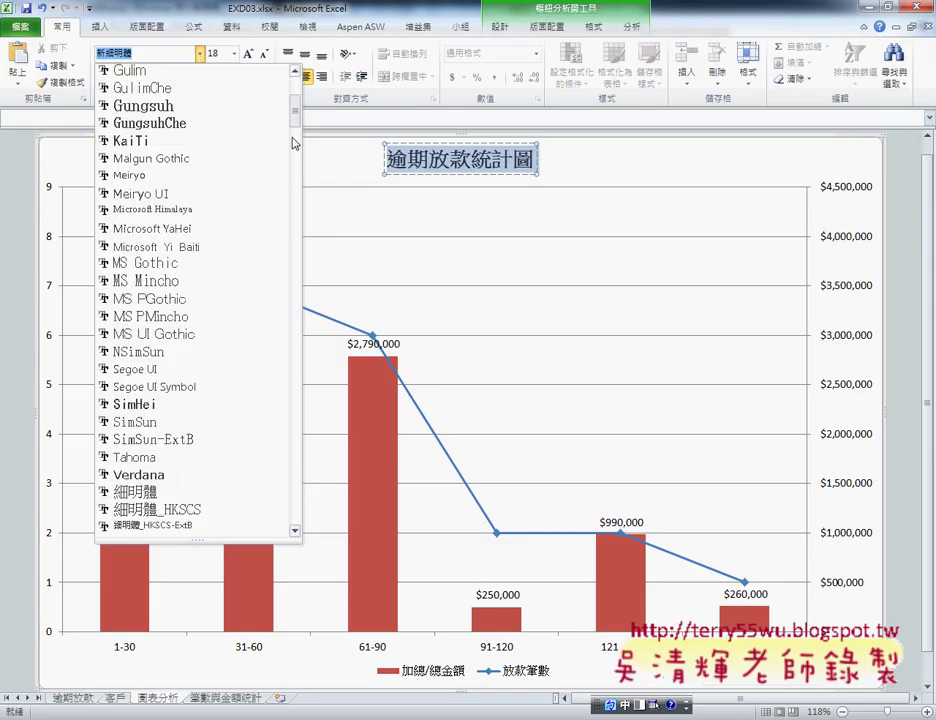
left_click_drag(298, 183, 302, 156)
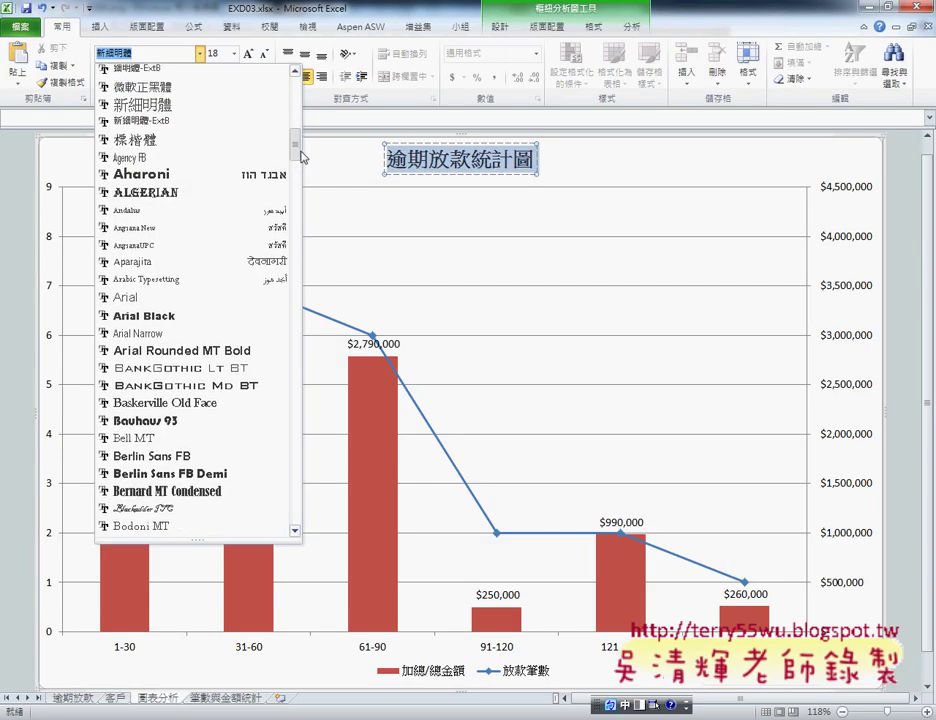
left_click(245, 141)
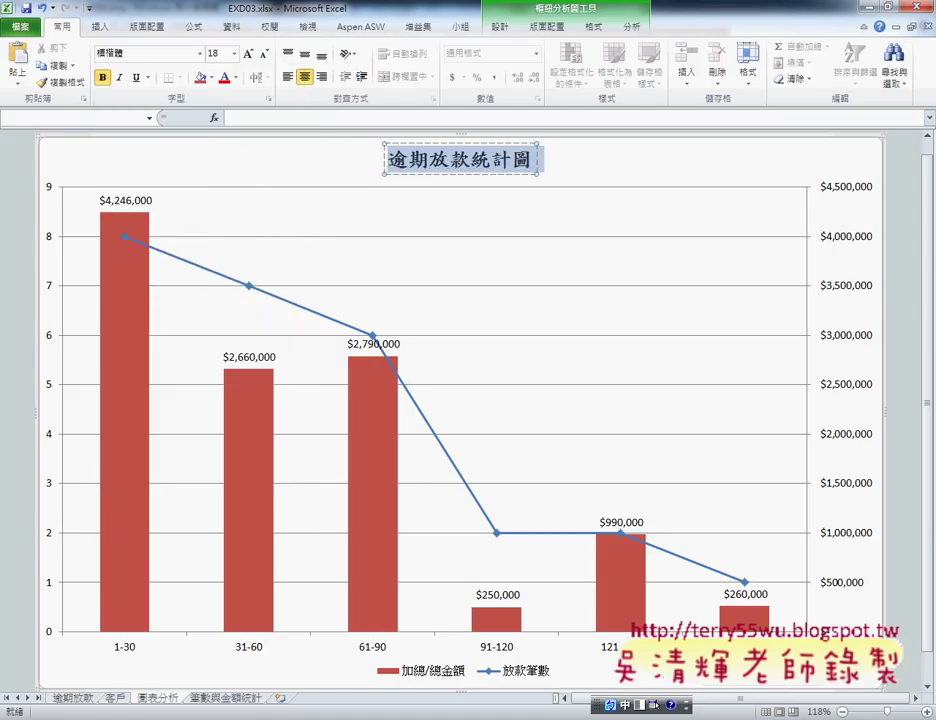
Color the chart title blue after checking the remaining requirements.
key("alt+Tab")
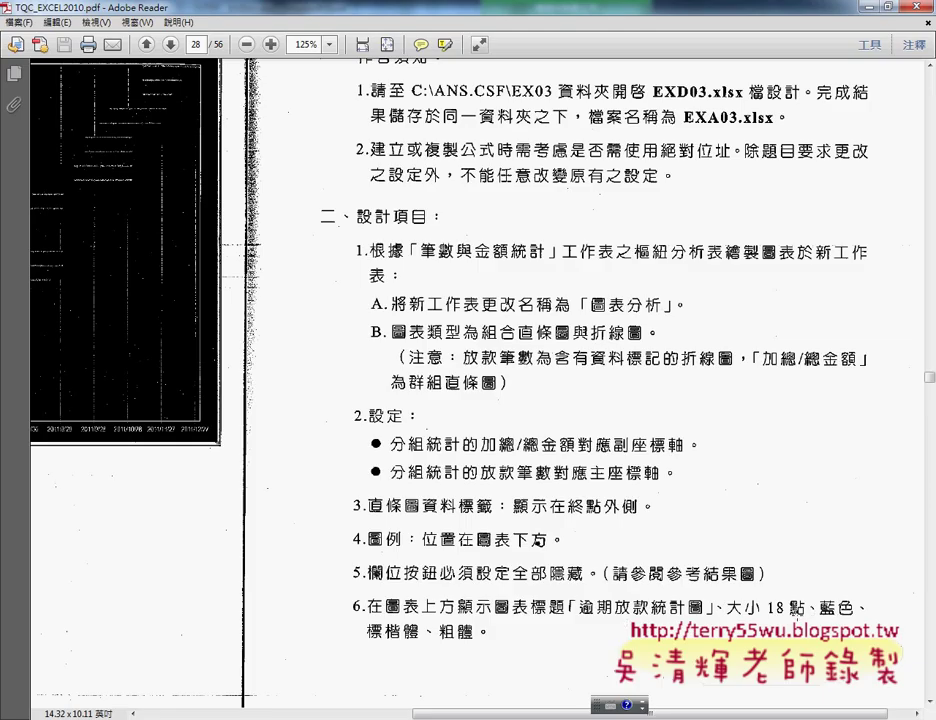
left_click(868, 9)
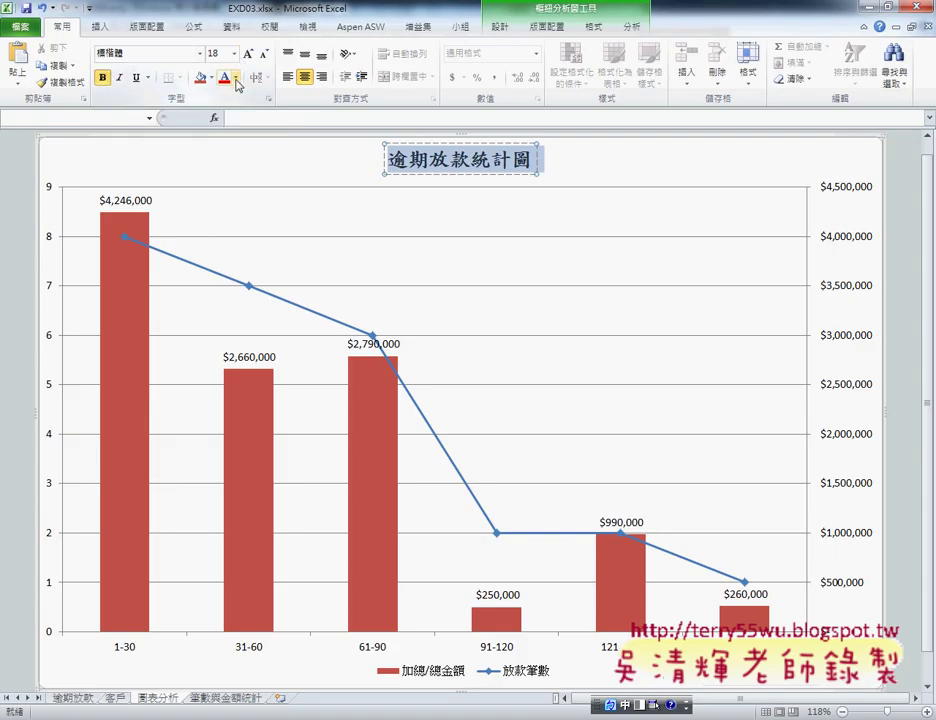
left_click(237, 79)
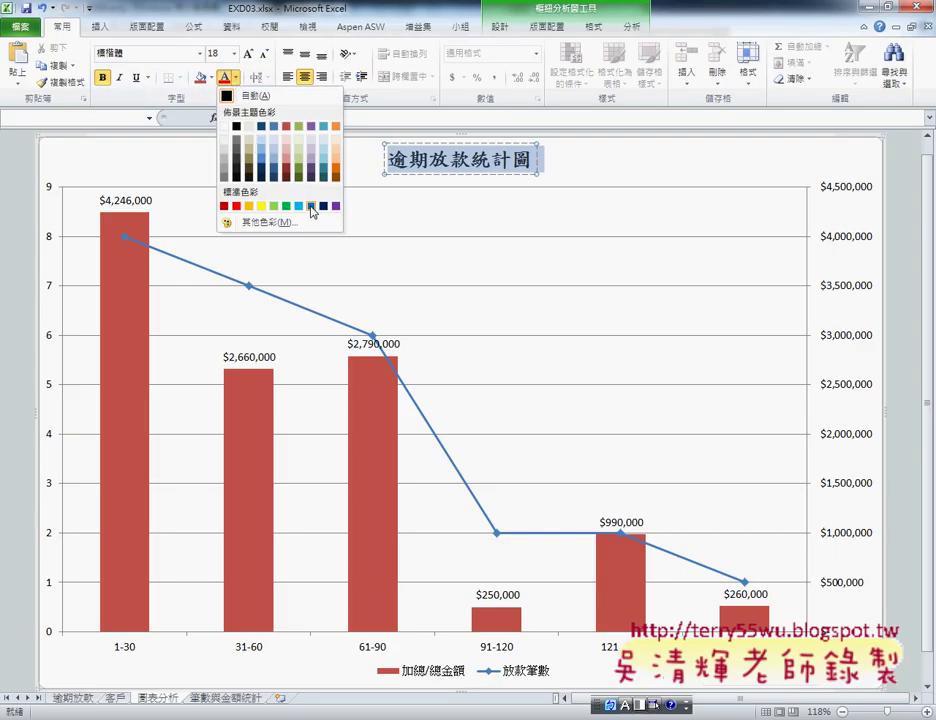
left_click(311, 207)
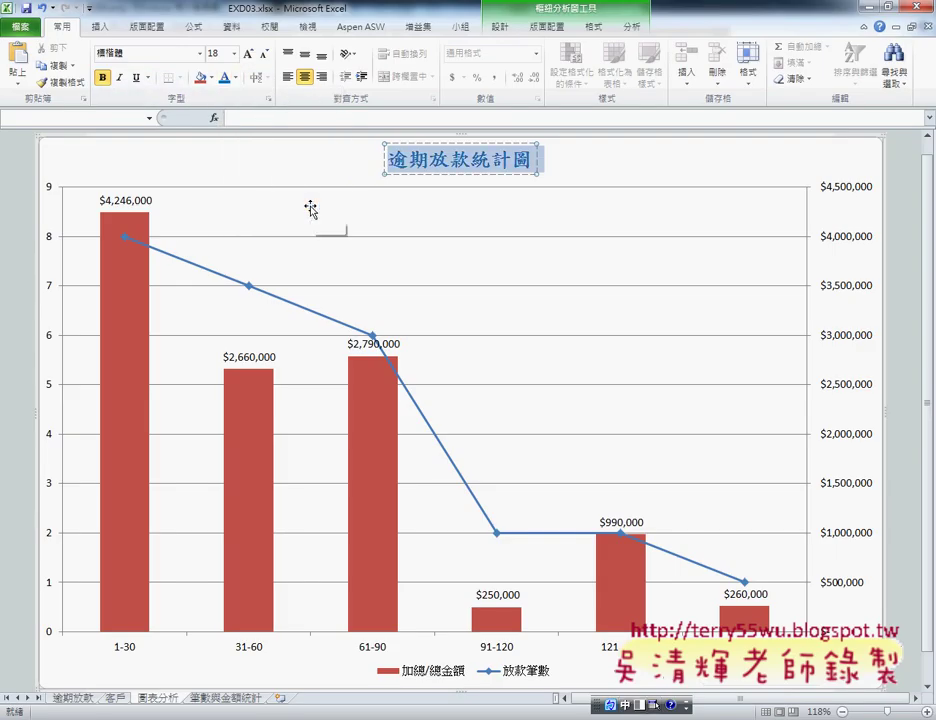
left_click(638, 172)
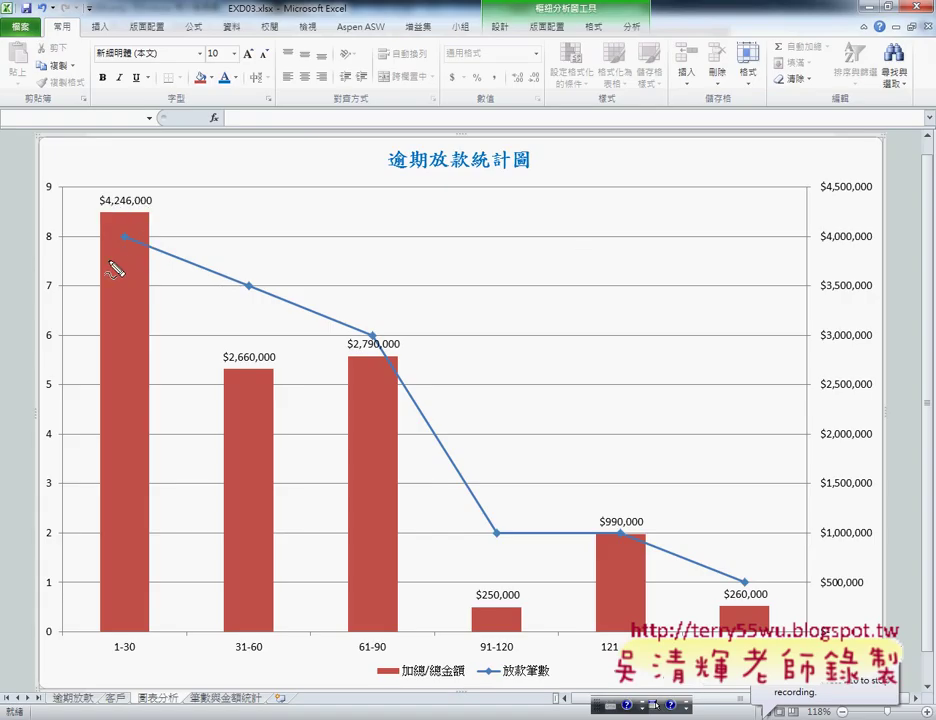
Circle the first line marker and the $4,246,000 label, then bring the exam PDF forward.
mouse_move(110, 252)
left_mouse_down()
mouse_move(143, 240)
mouse_move(128, 262)
left_mouse_up()
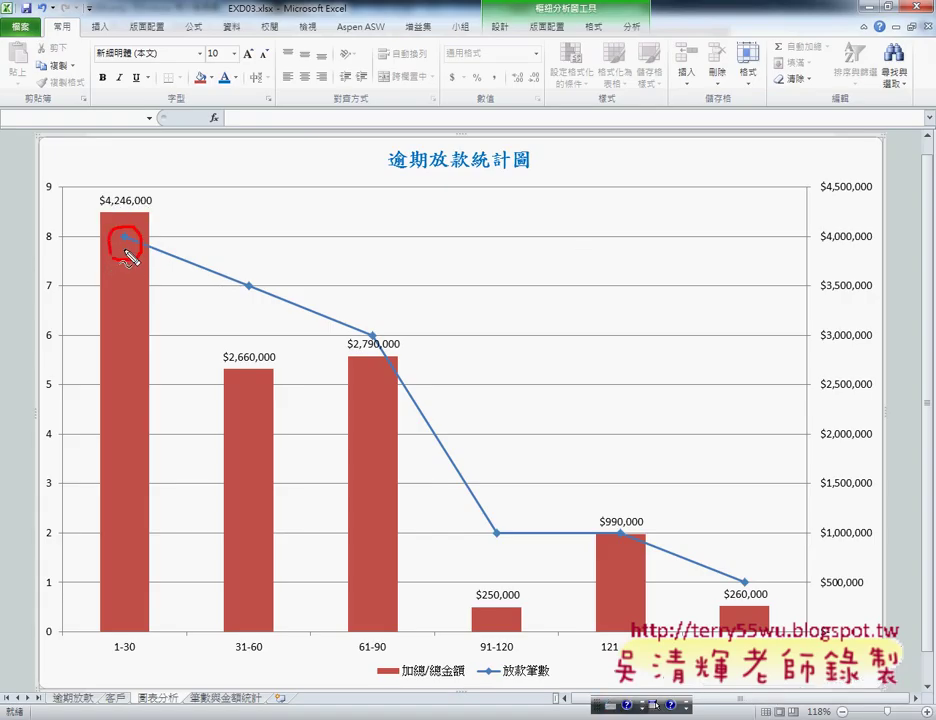
mouse_move(100, 213)
left_mouse_down()
mouse_move(136, 190)
mouse_move(159, 212)
left_mouse_up()
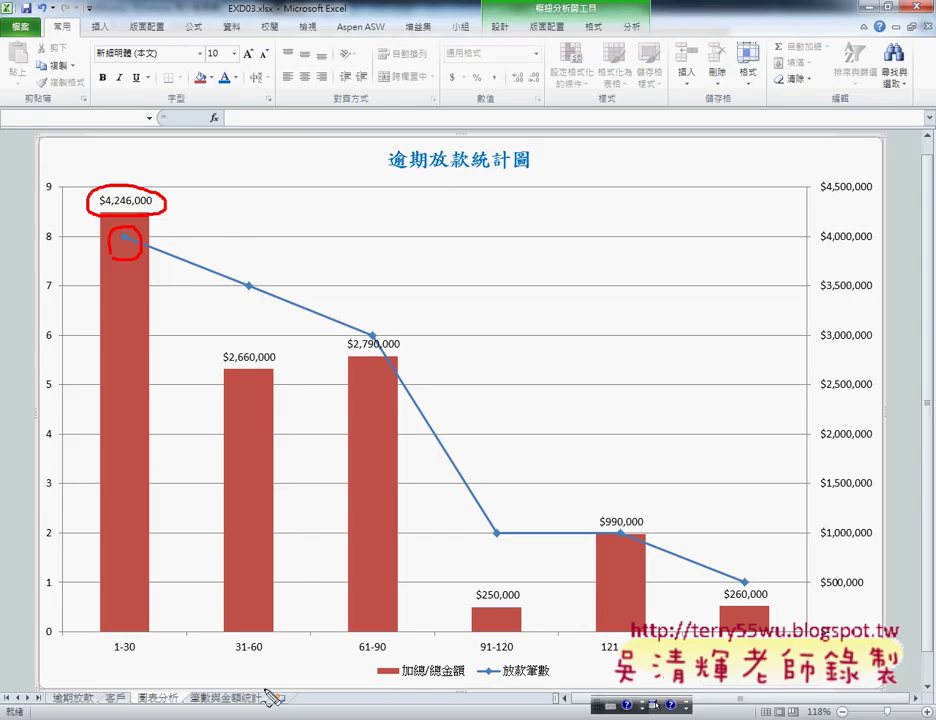
key("alt+Tab")
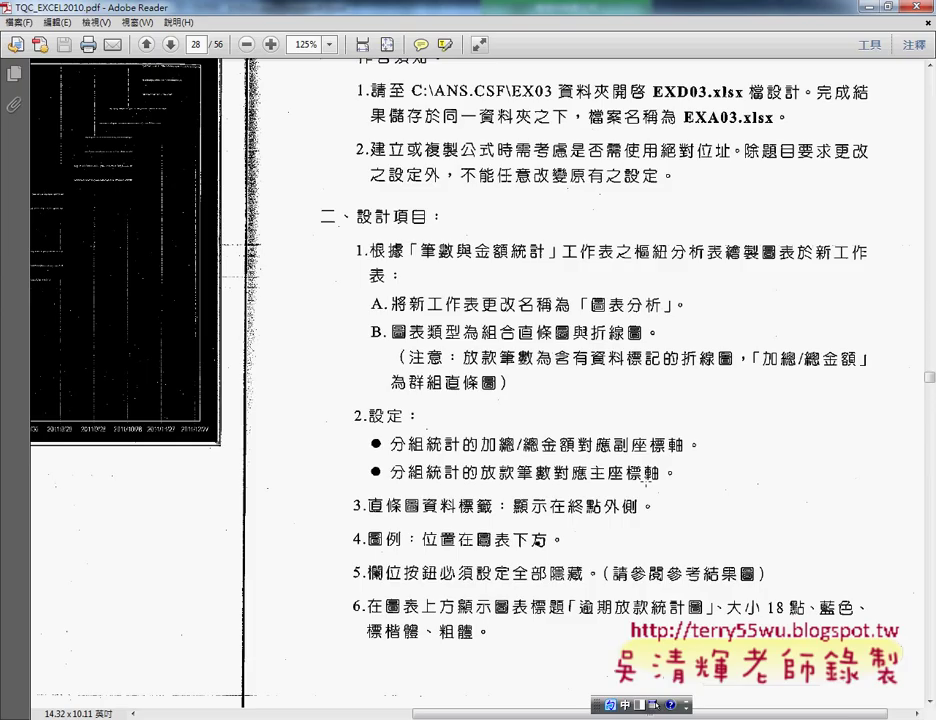
Scroll the exam PDF, then return to Excel and show the Chart Tools Layout tab.
scroll(646, 478, "down", 1)
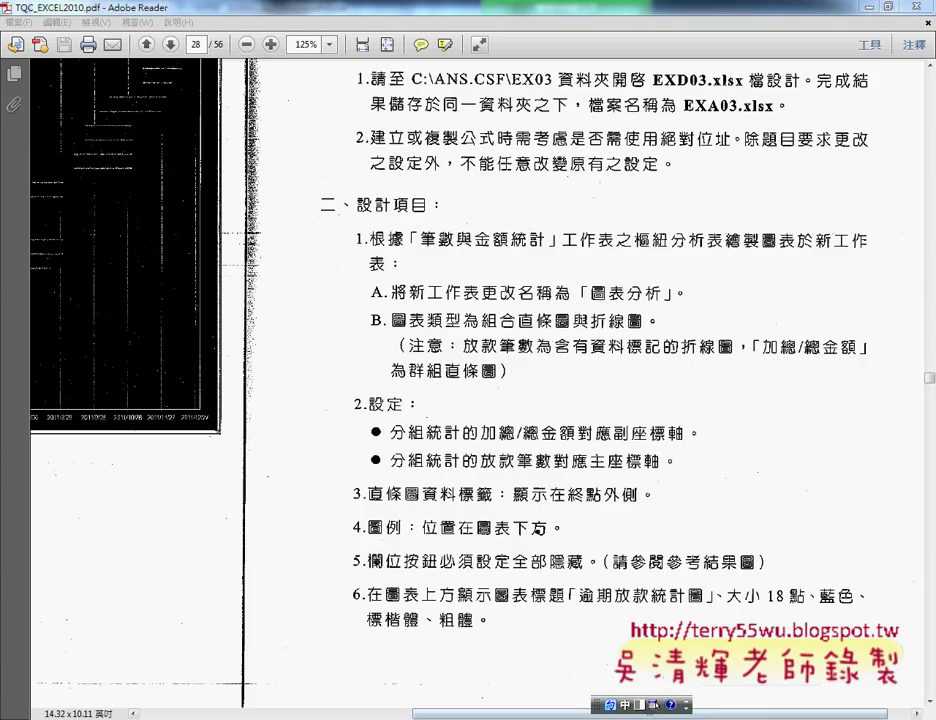
key("alt+Tab")
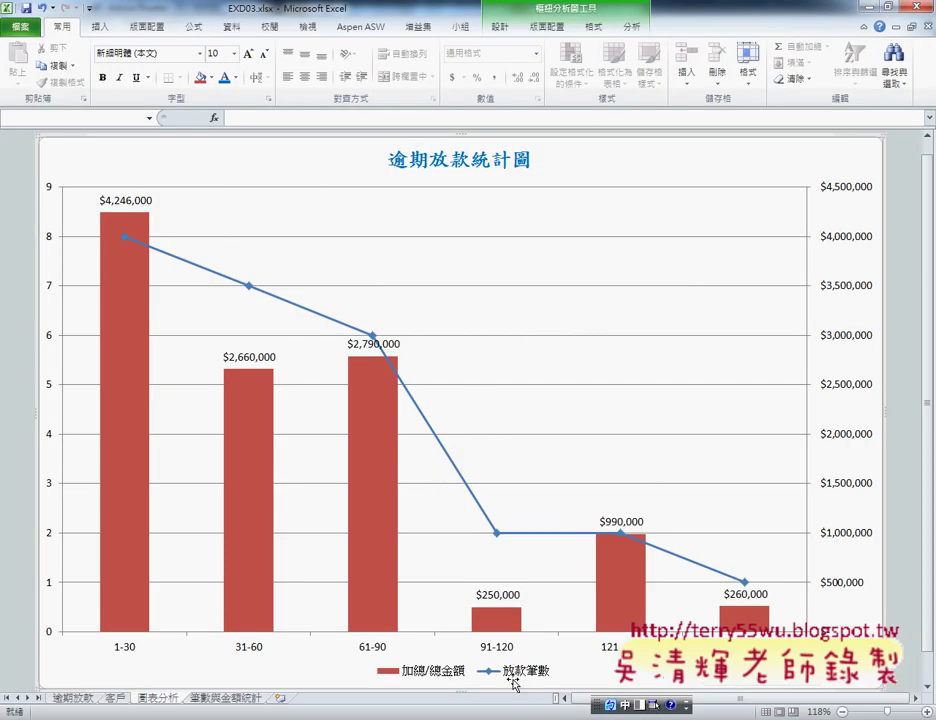
left_click(557, 34)
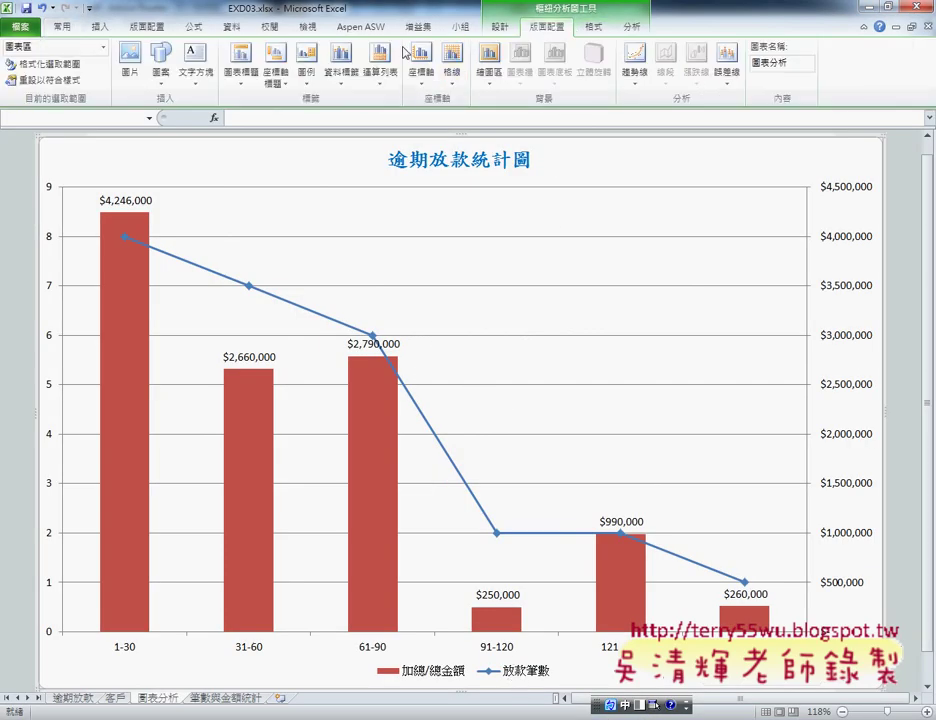